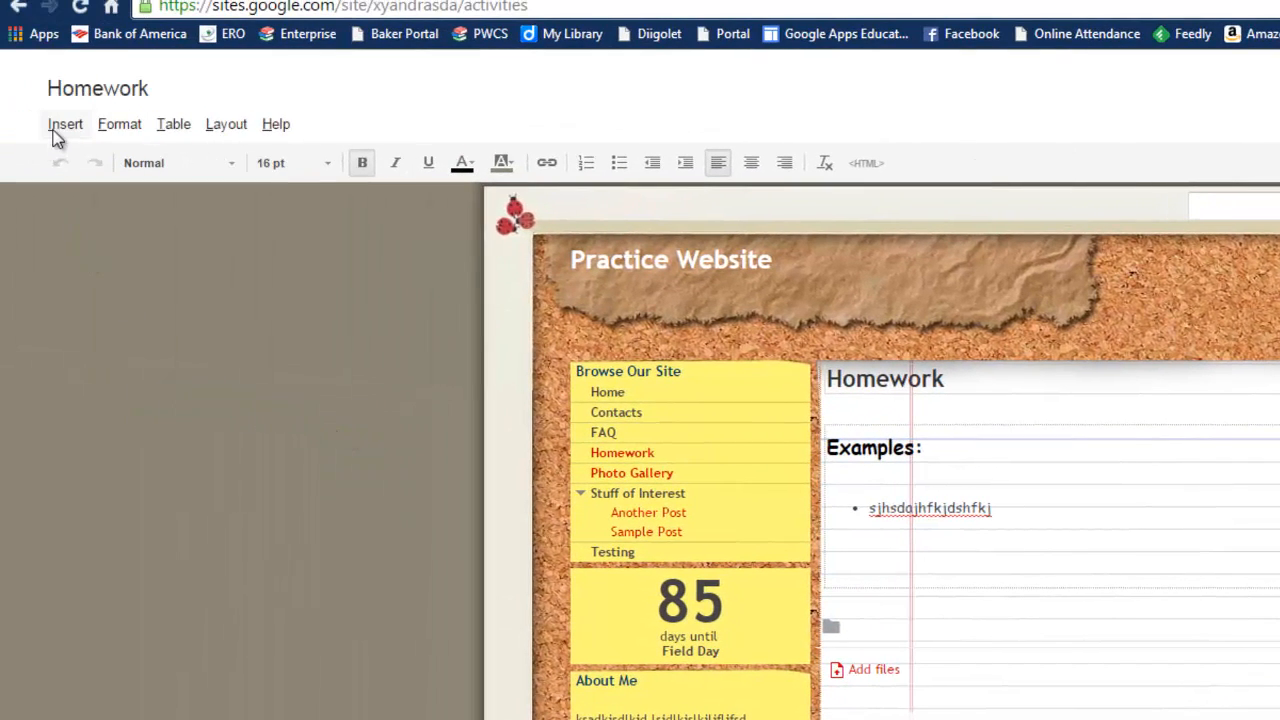
- Insert the Google Drive document "Cool Features of Google Calendar - Feb 2015" into the Homework page with border, title and 600-pixel height
left_click(57, 135)
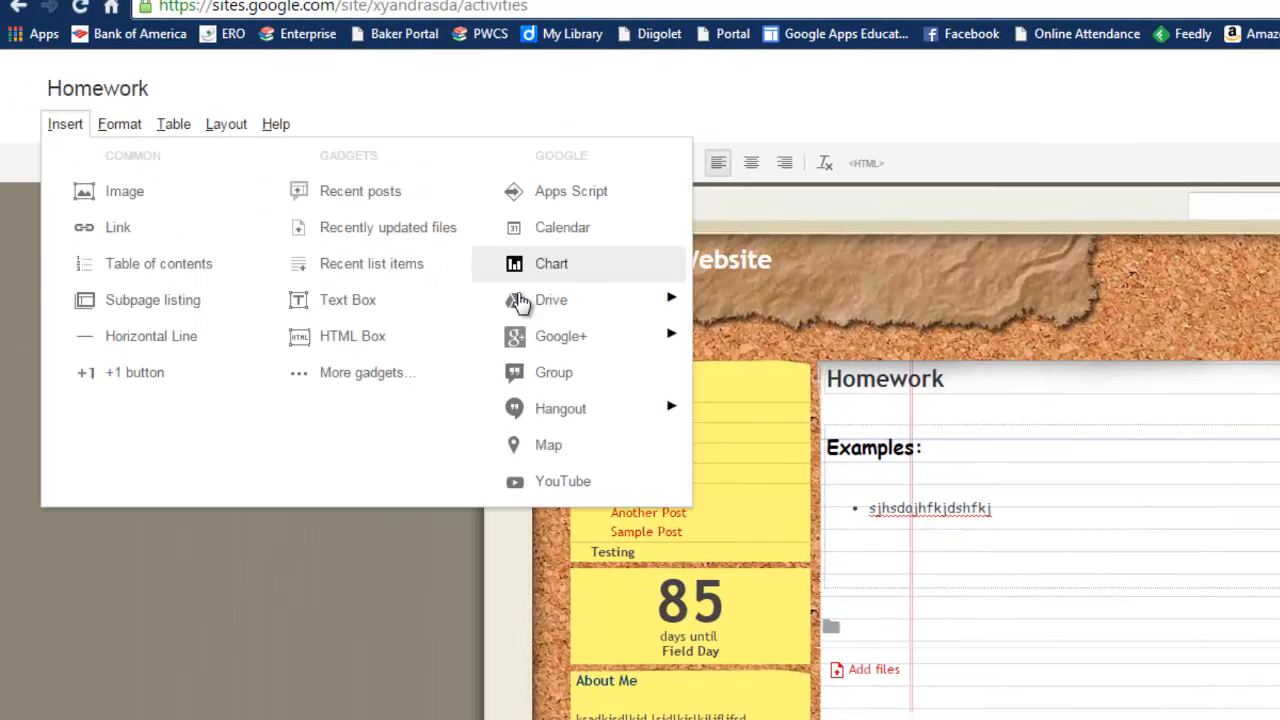
mouse_move(543, 312)
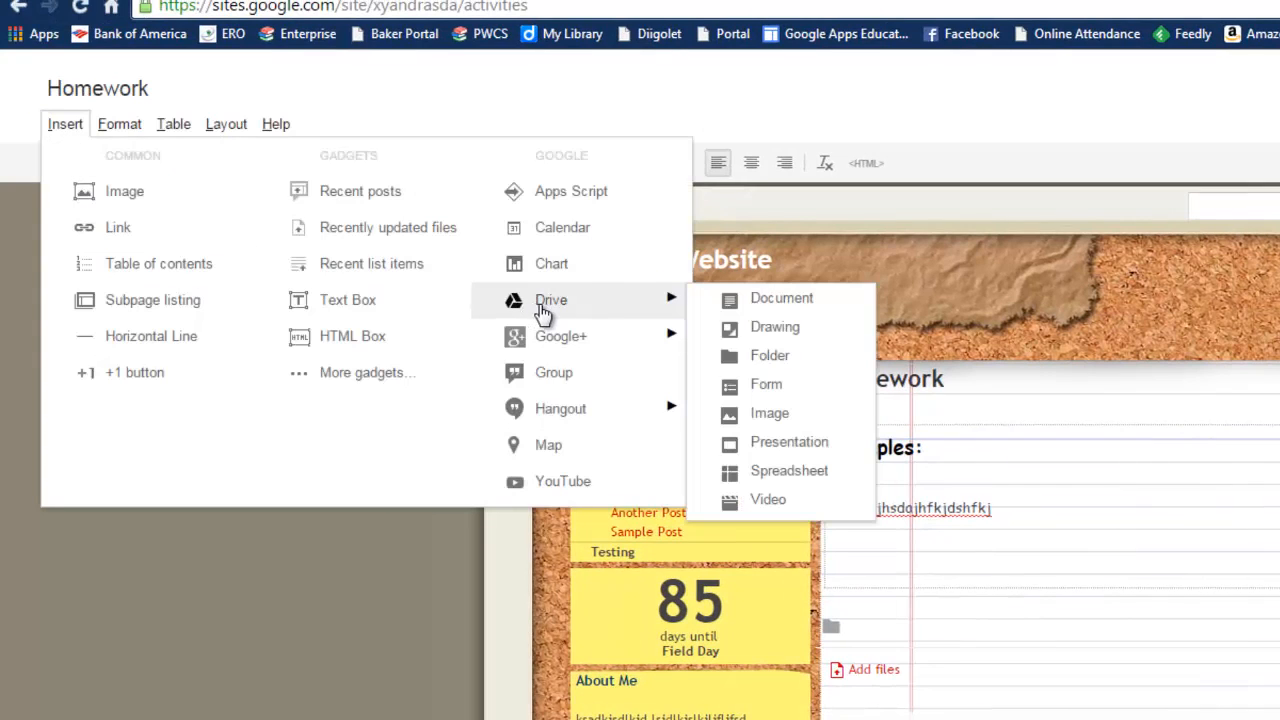
left_click(782, 299)
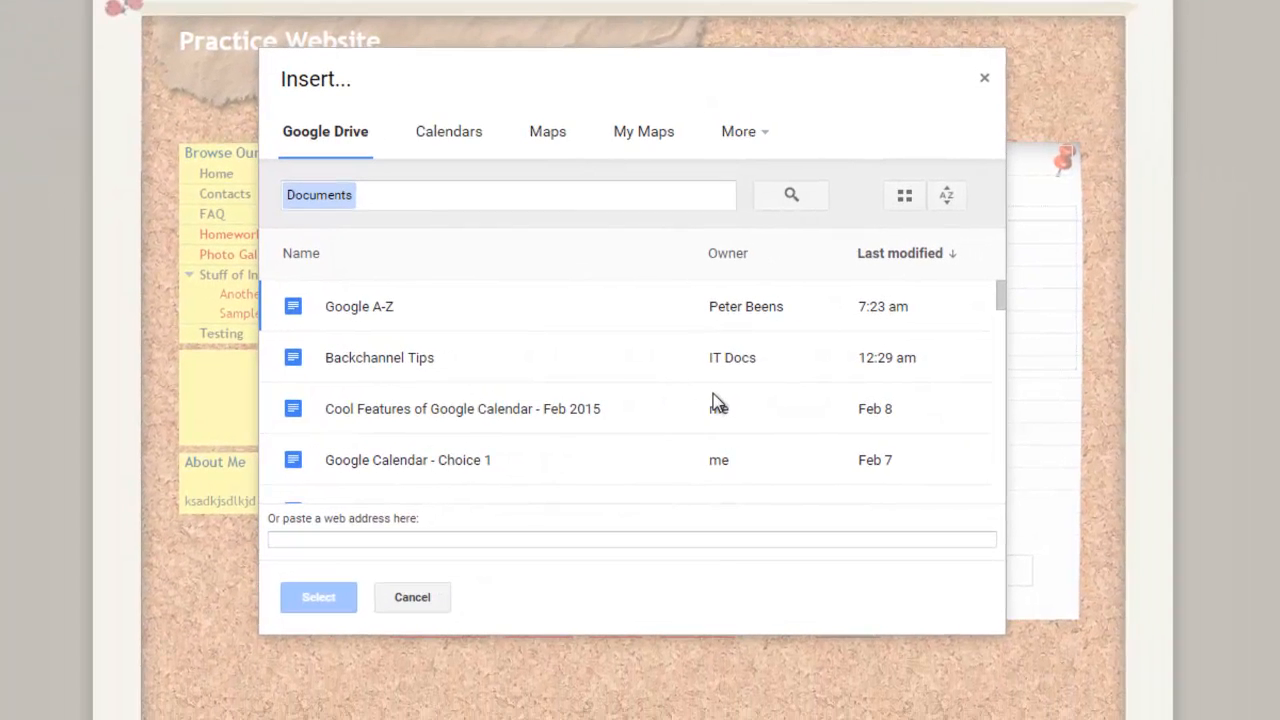
left_click(430, 412)
left_click(318, 597)
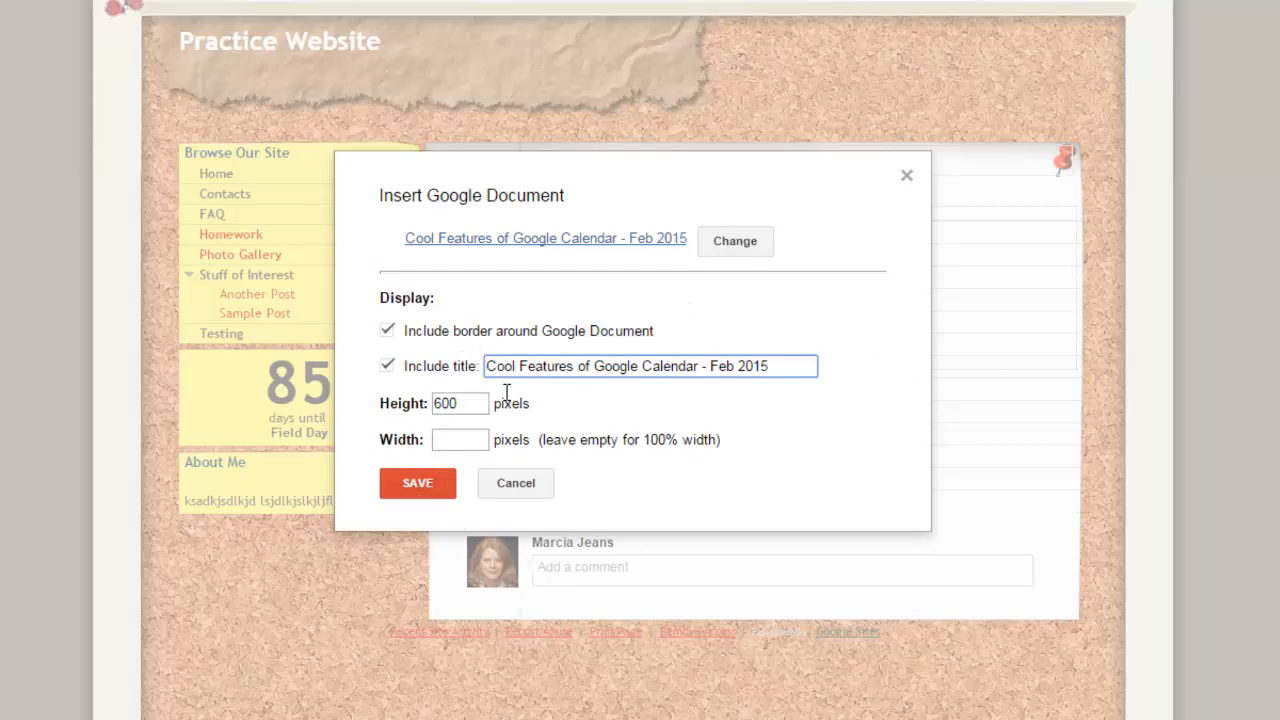
left_click(418, 490)
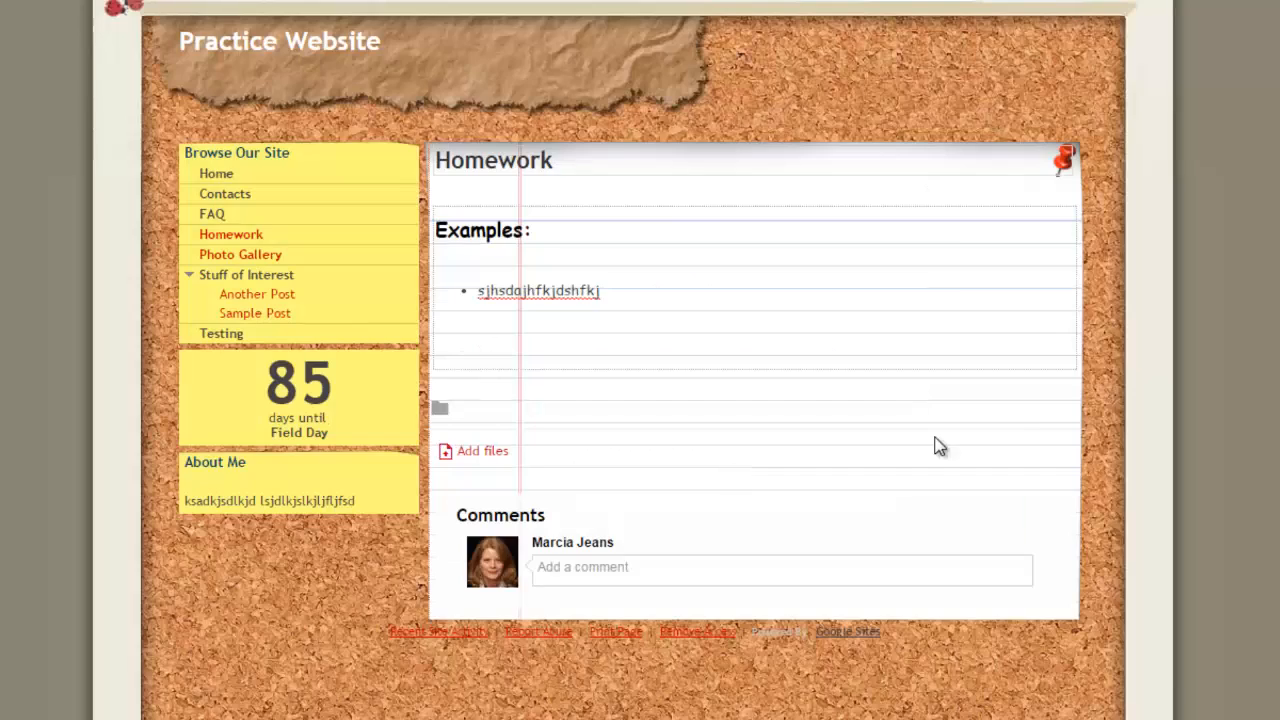
scroll(1052, 356, "down", 2)
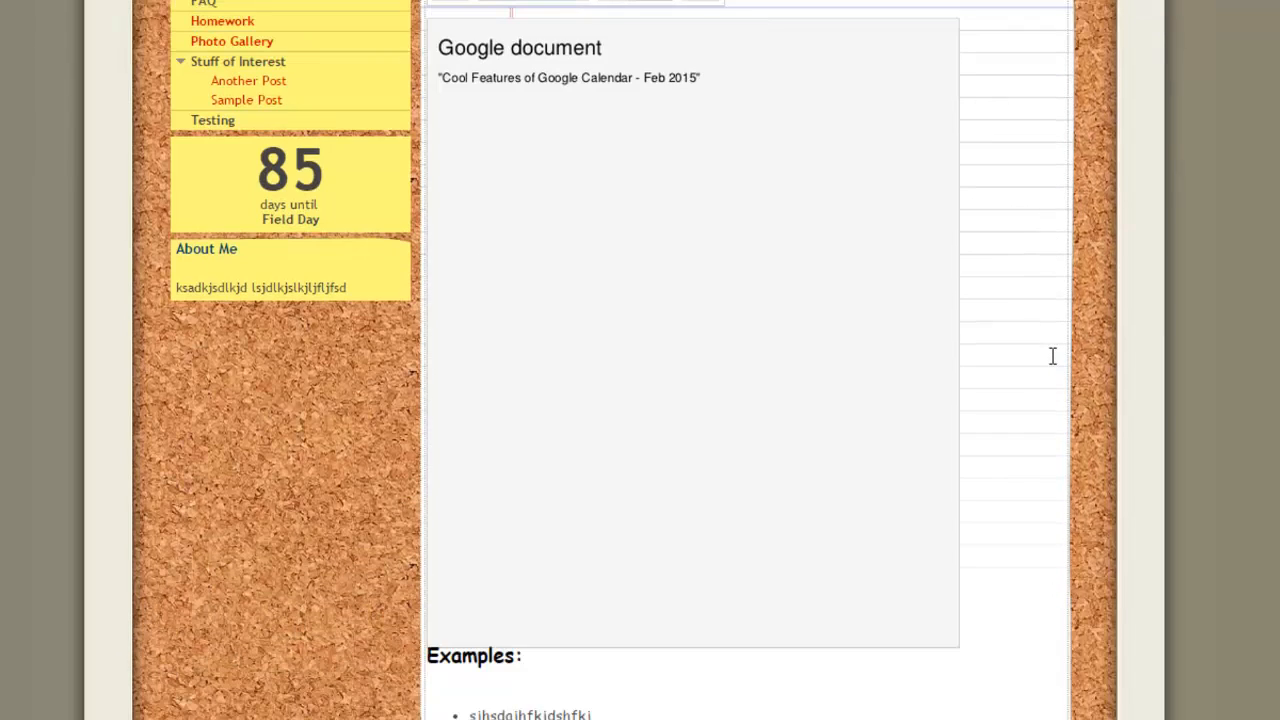
scroll(1052, 356, "up", 1)
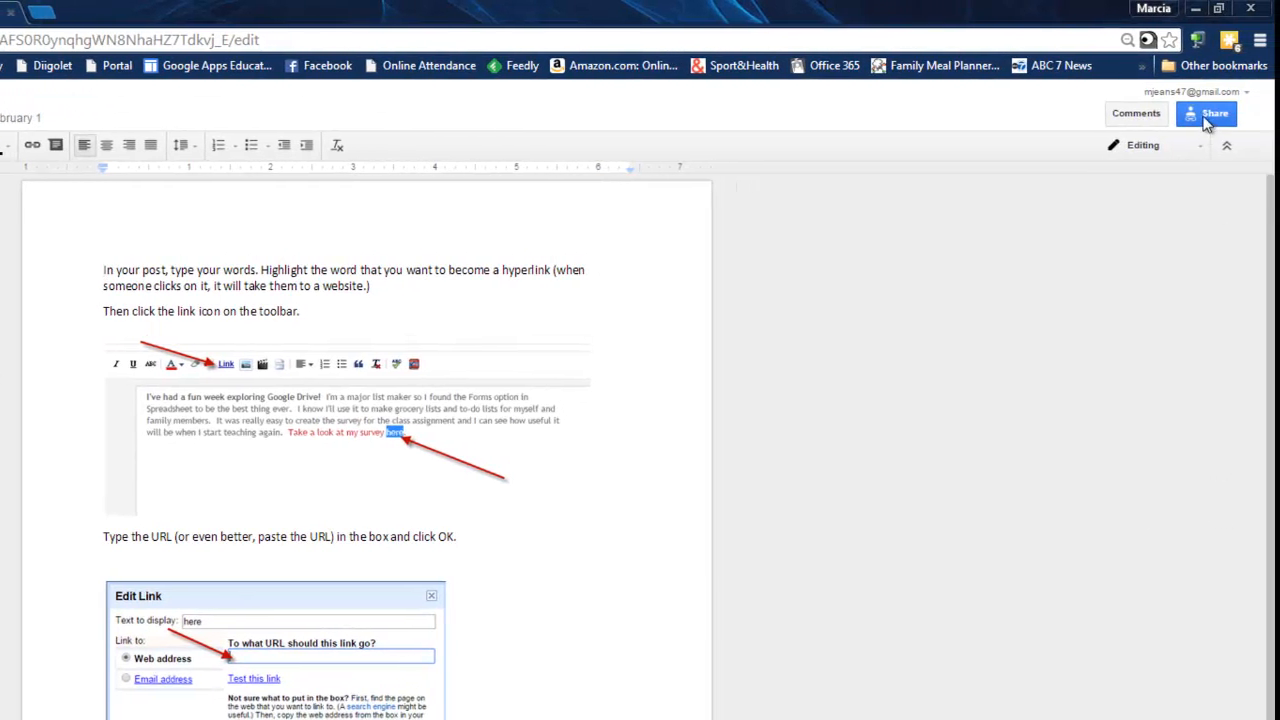
- Set the link sharing of the "Creating a hyperlink in Blogger" document to "OFF - only specific people can access"
left_click(1207, 115)
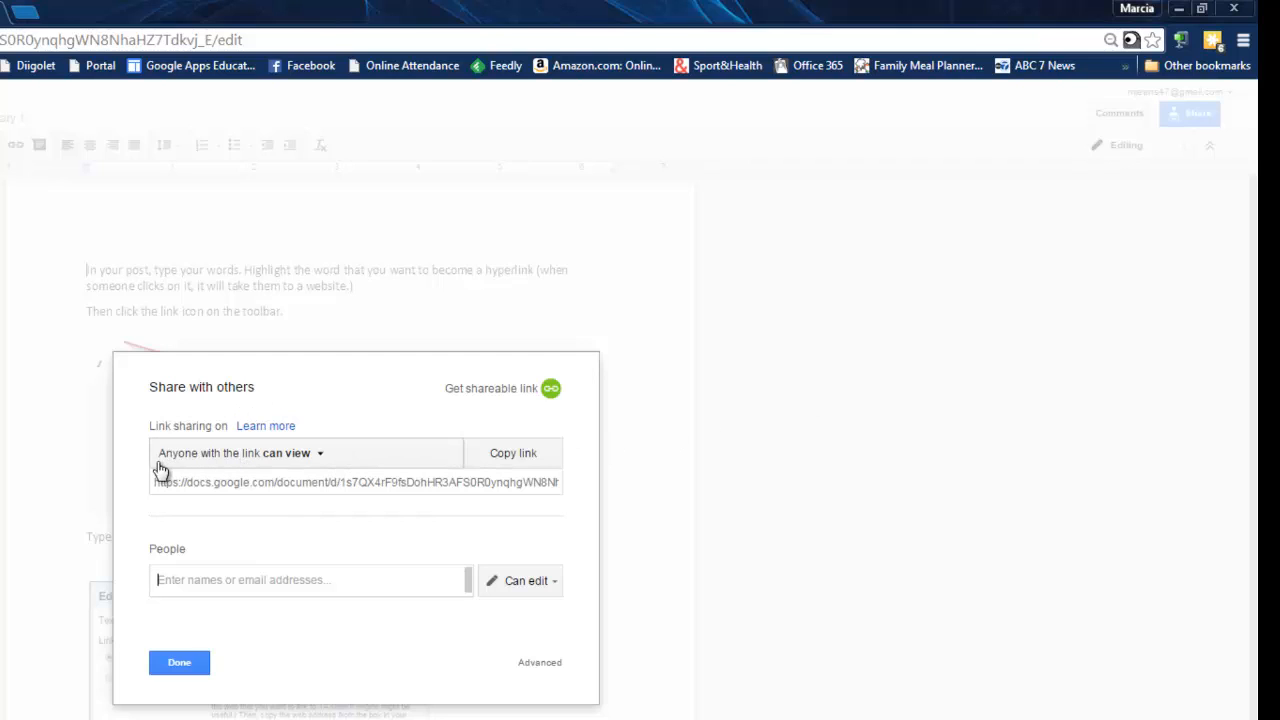
left_click(321, 459)
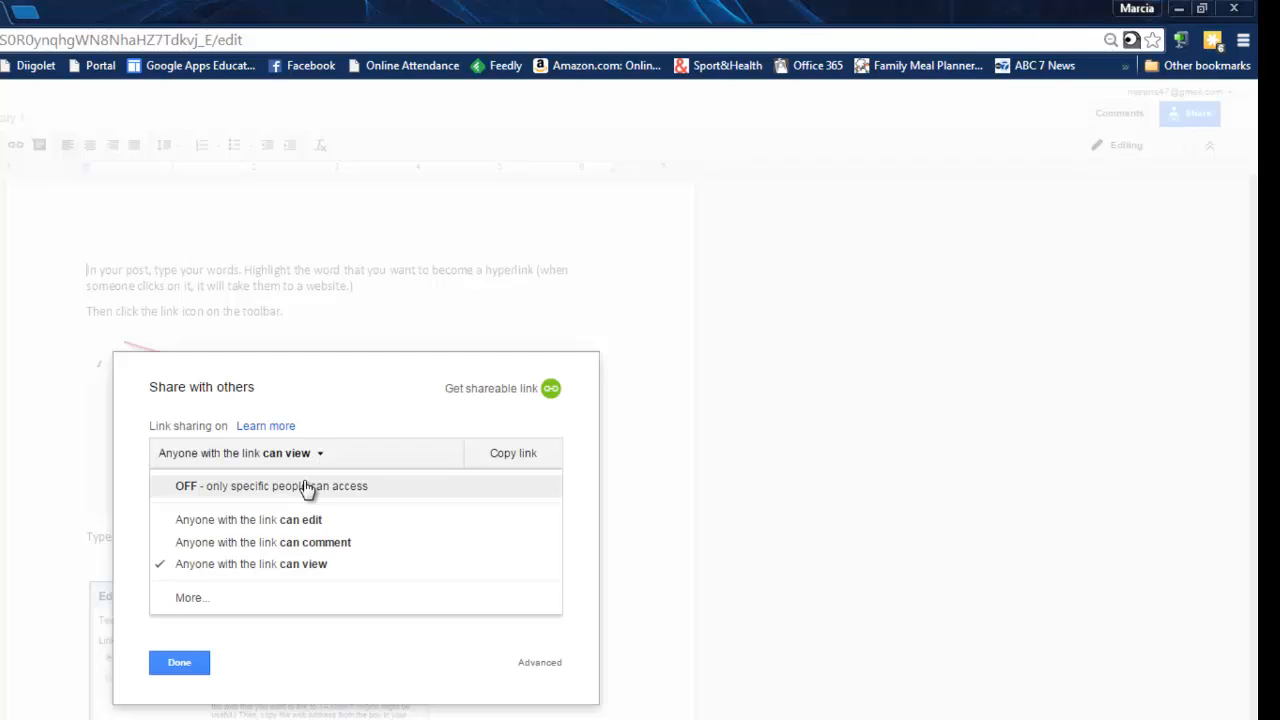
left_click(307, 486)
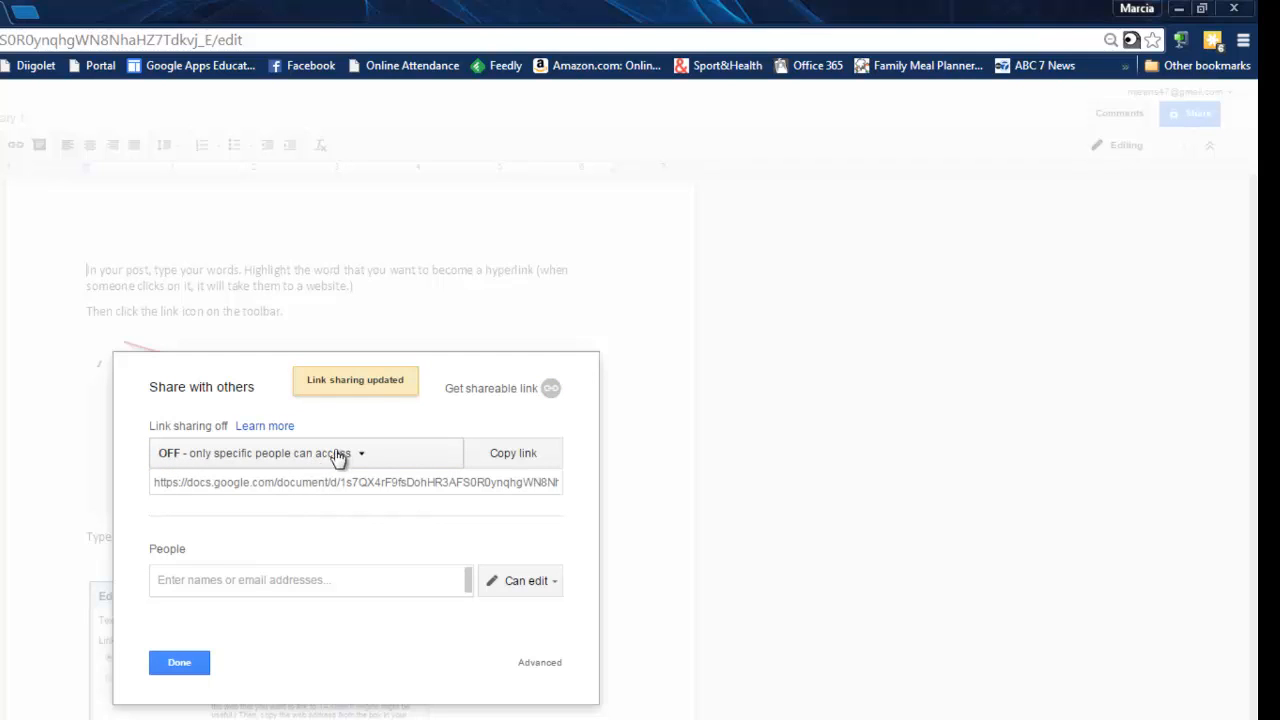
- Set the document's link sharing to "Anyone with the link can view" and finish sharing
left_click(365, 459)
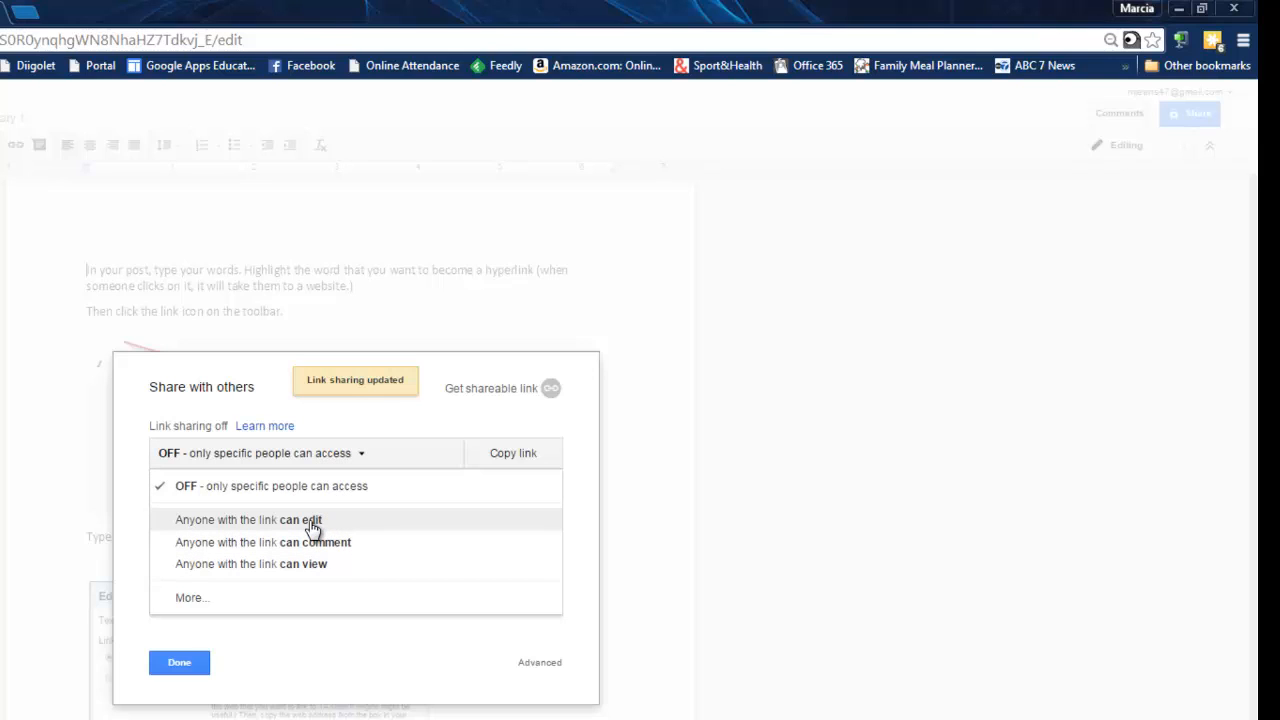
left_click(300, 564)
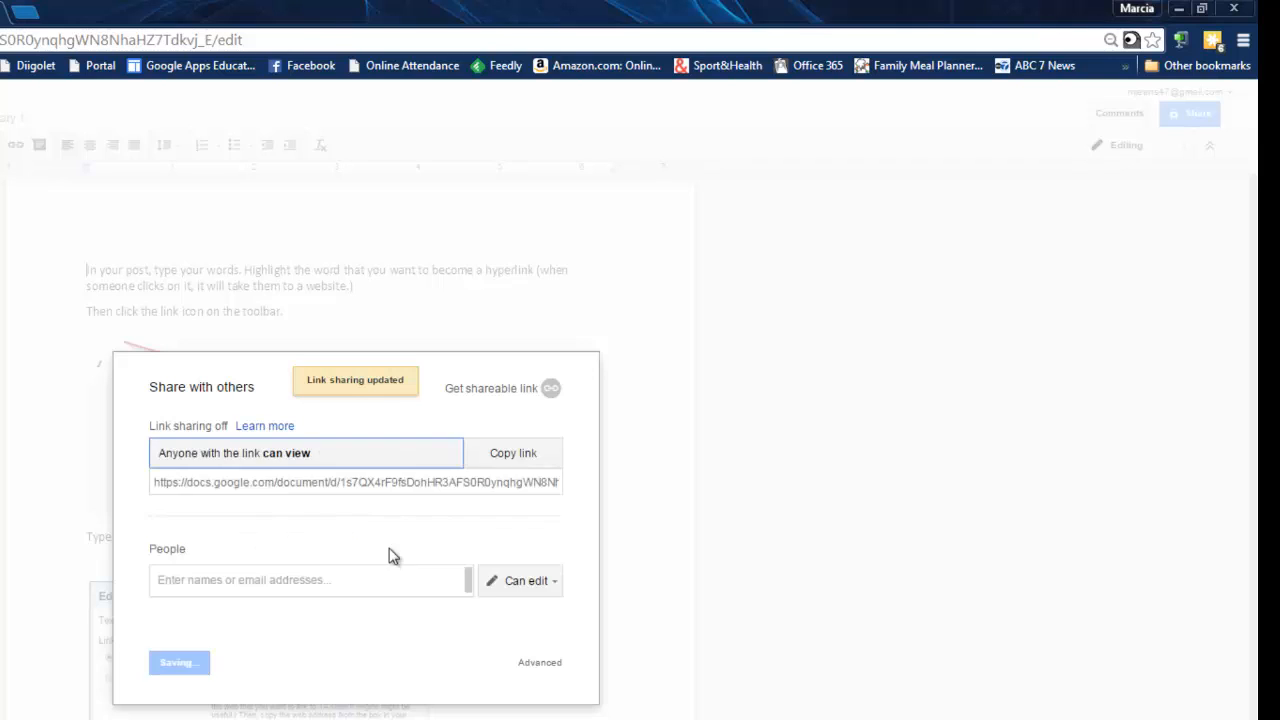
left_click(200, 664)
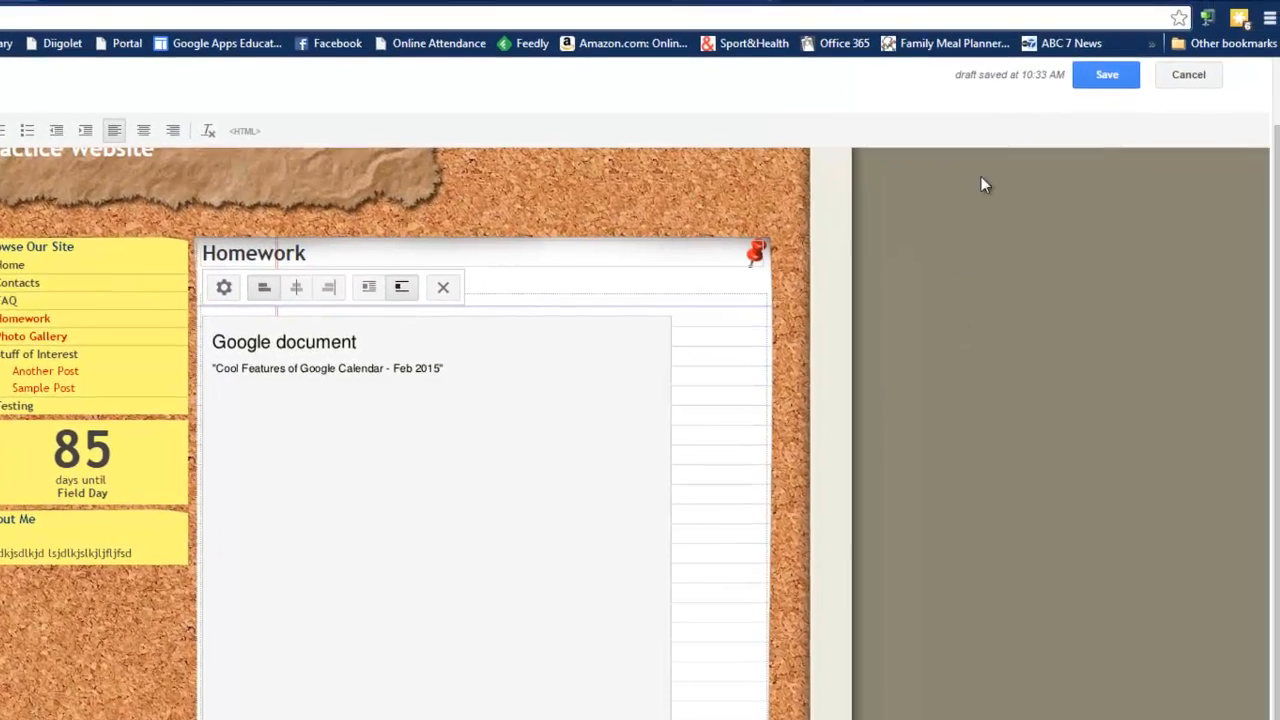
- Save the Homework page and look over the embedded Google Calendar document
left_click(1100, 80)
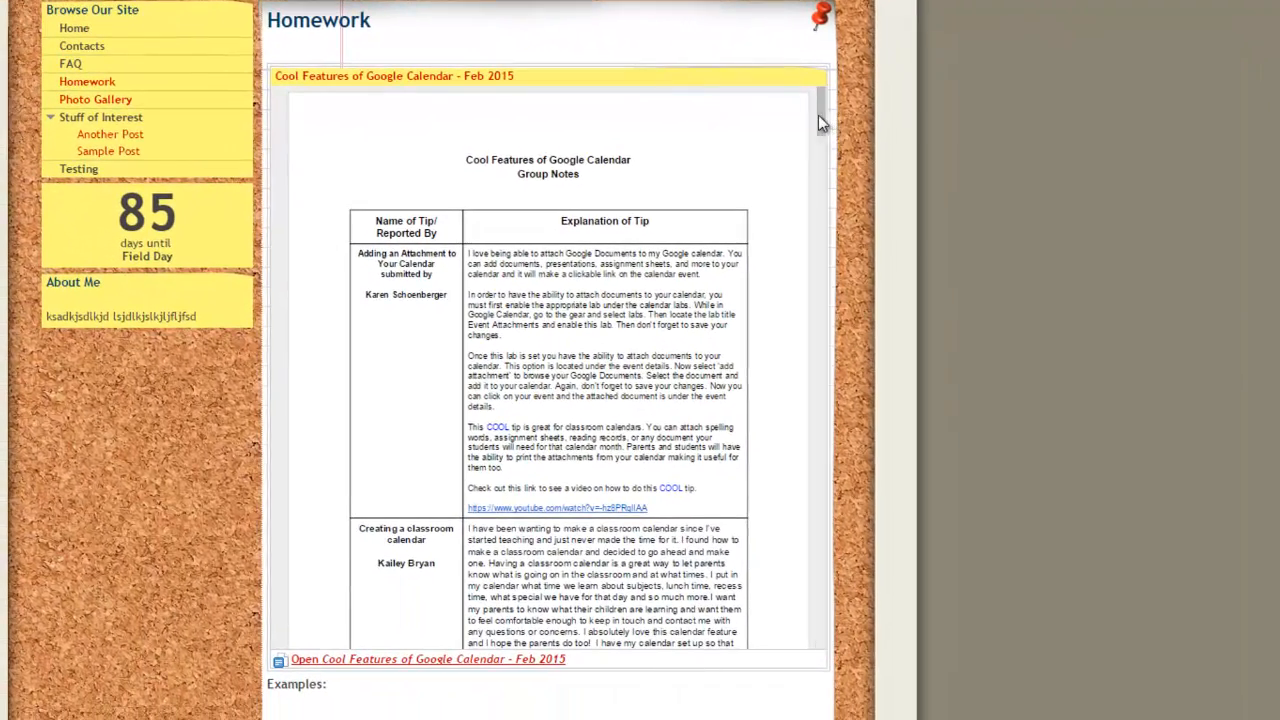
left_click_drag(803, 143, 800, 110)
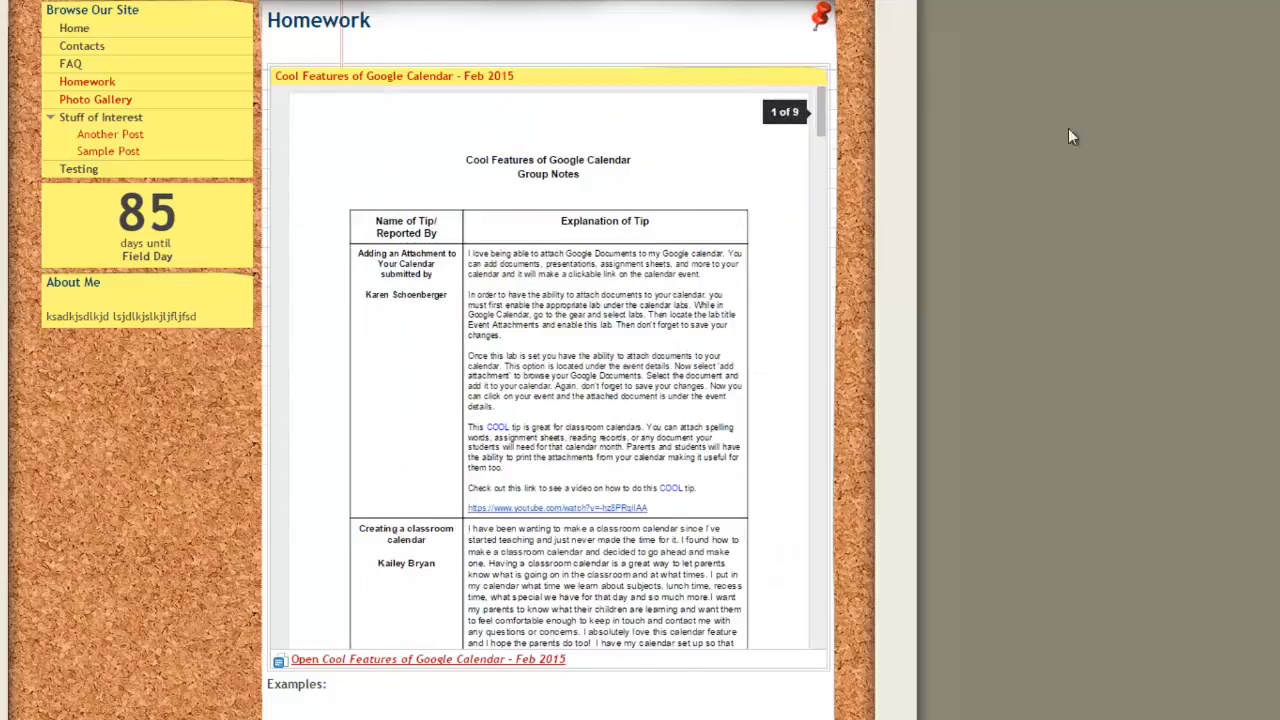
scroll(1064, 126, "up", 1)
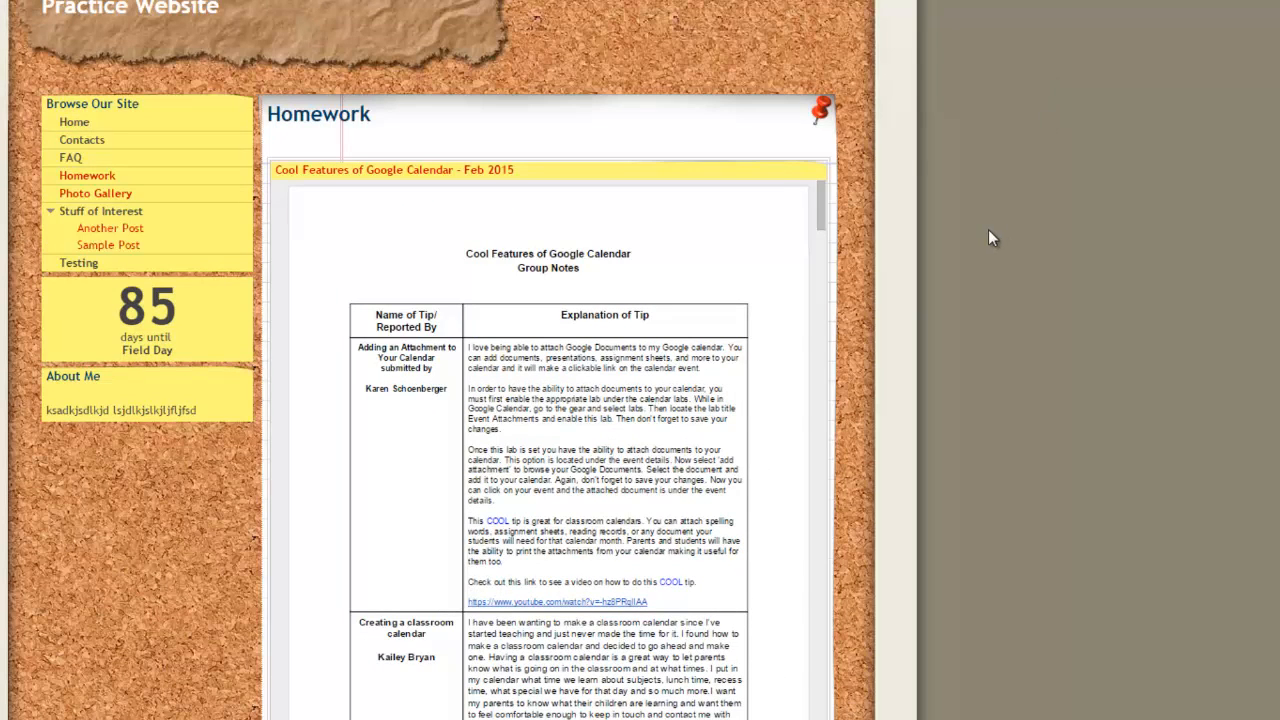
- Remove the embedded document from the Homework page and replace the bullet text under Examples with "Creating a Hyperlink in Blogger"
key("e")
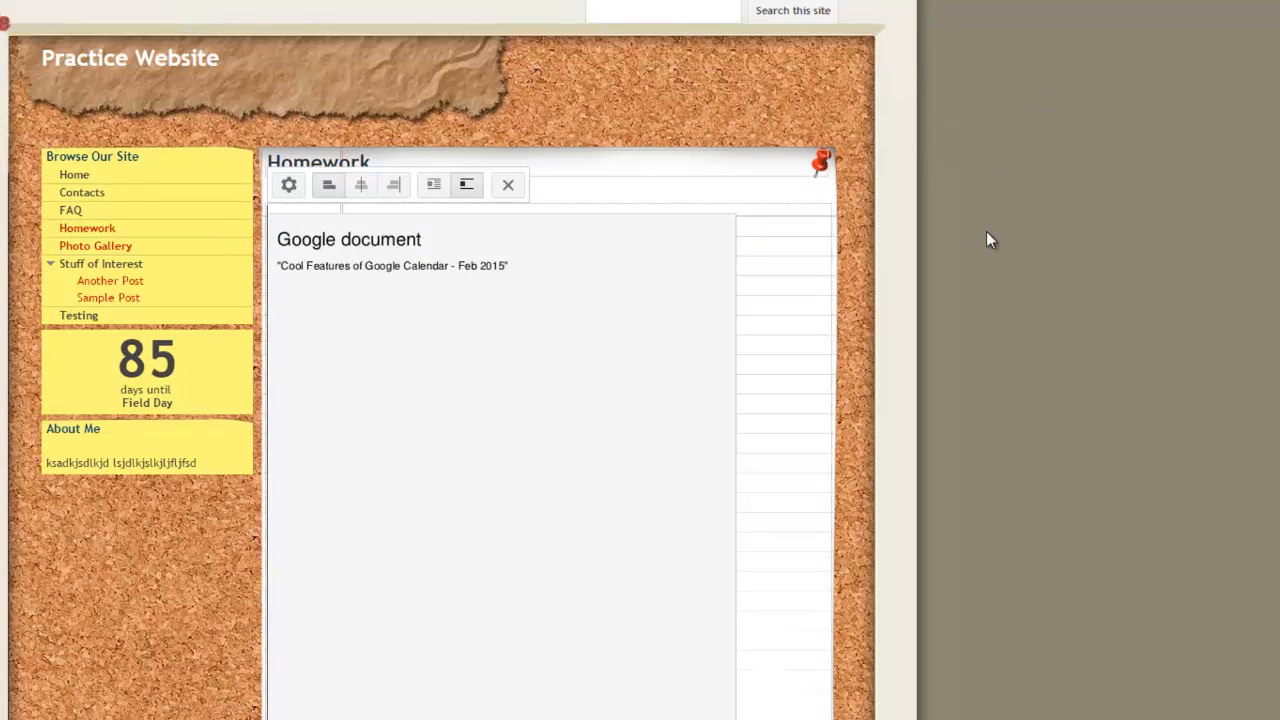
left_click(508, 185)
left_click_drag(420, 267, 313, 273)
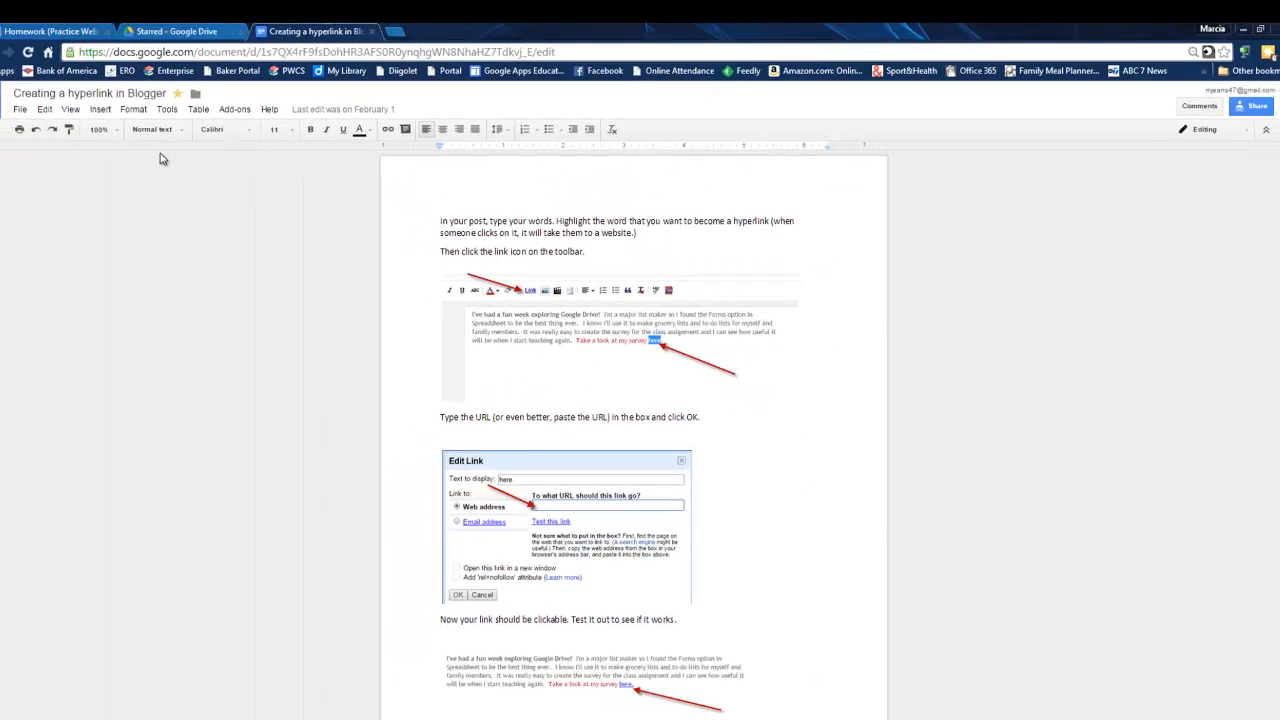
left_click(48, 31)
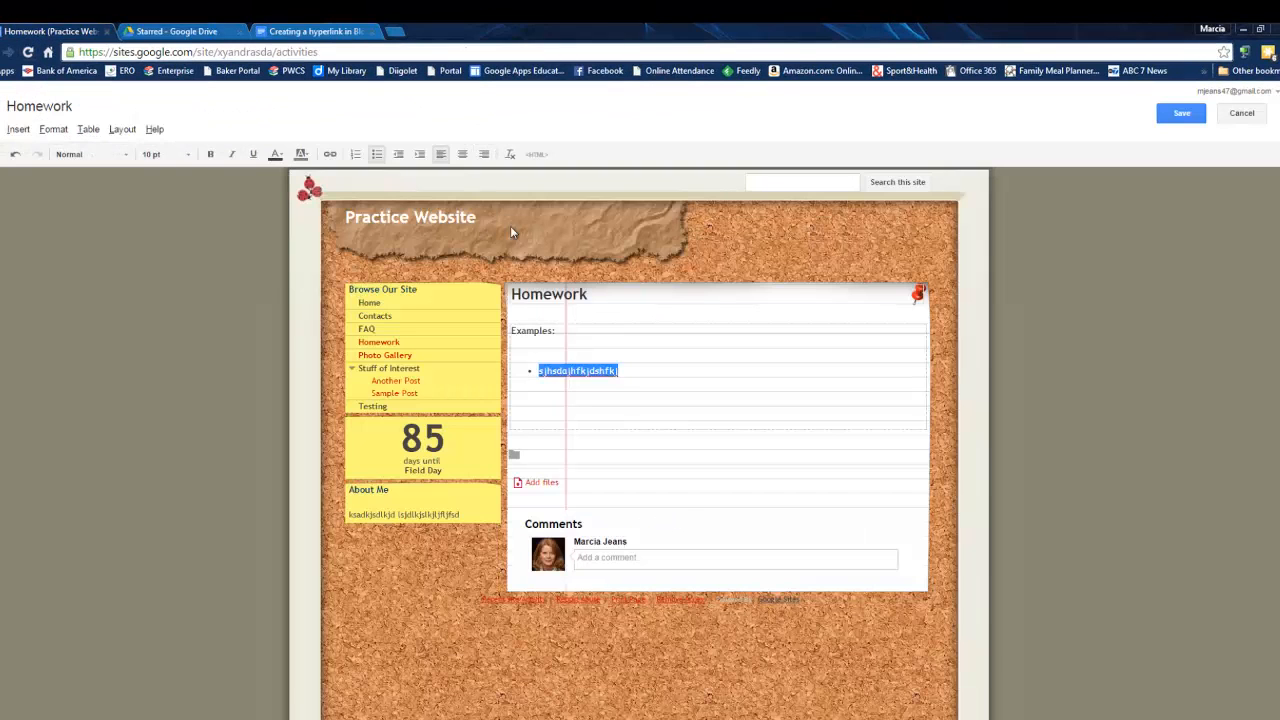
type("Creating a")
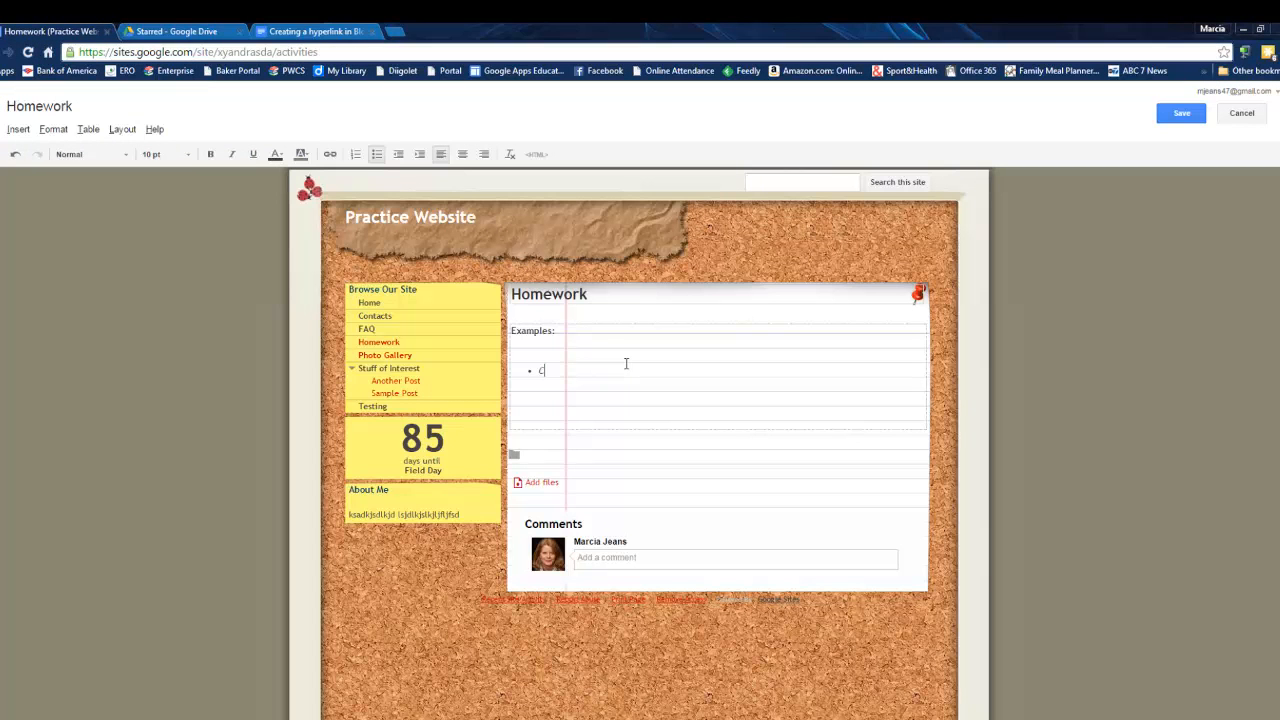
type(" Hyperlink in Blogger")
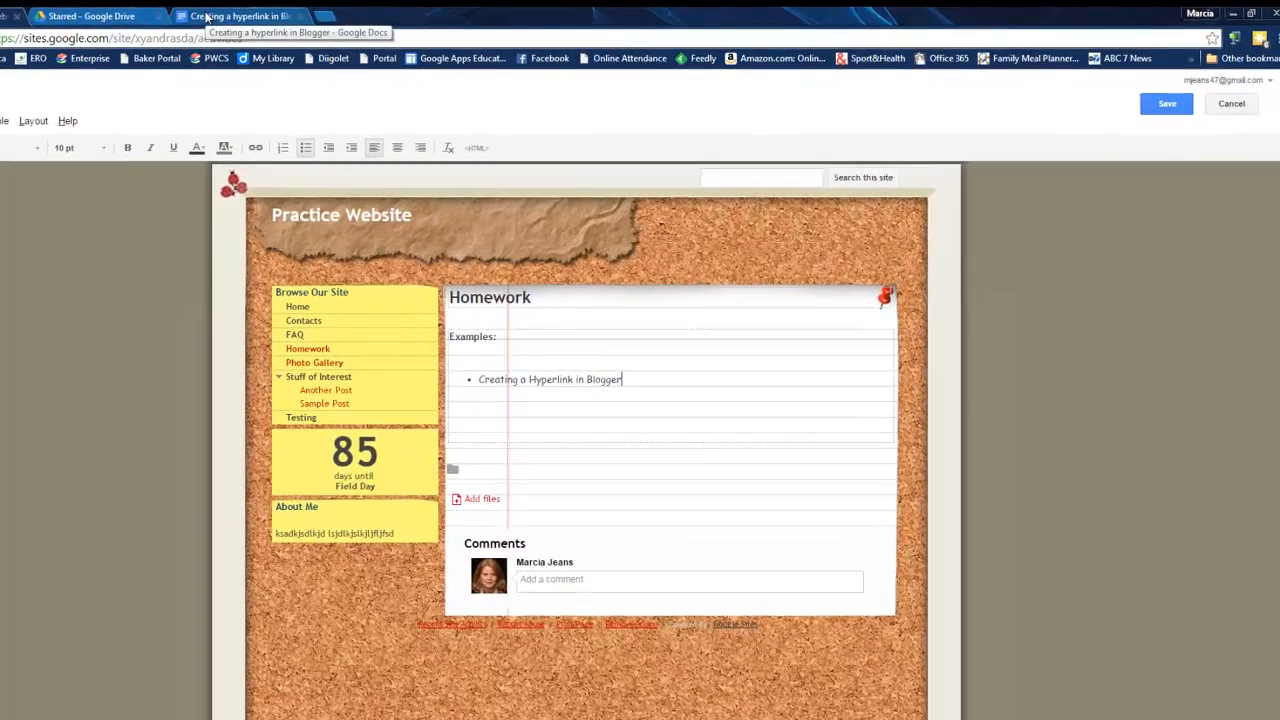
- Copy the shareable link of the "Creating a hyperlink in Blogger" document
left_click(205, 17)
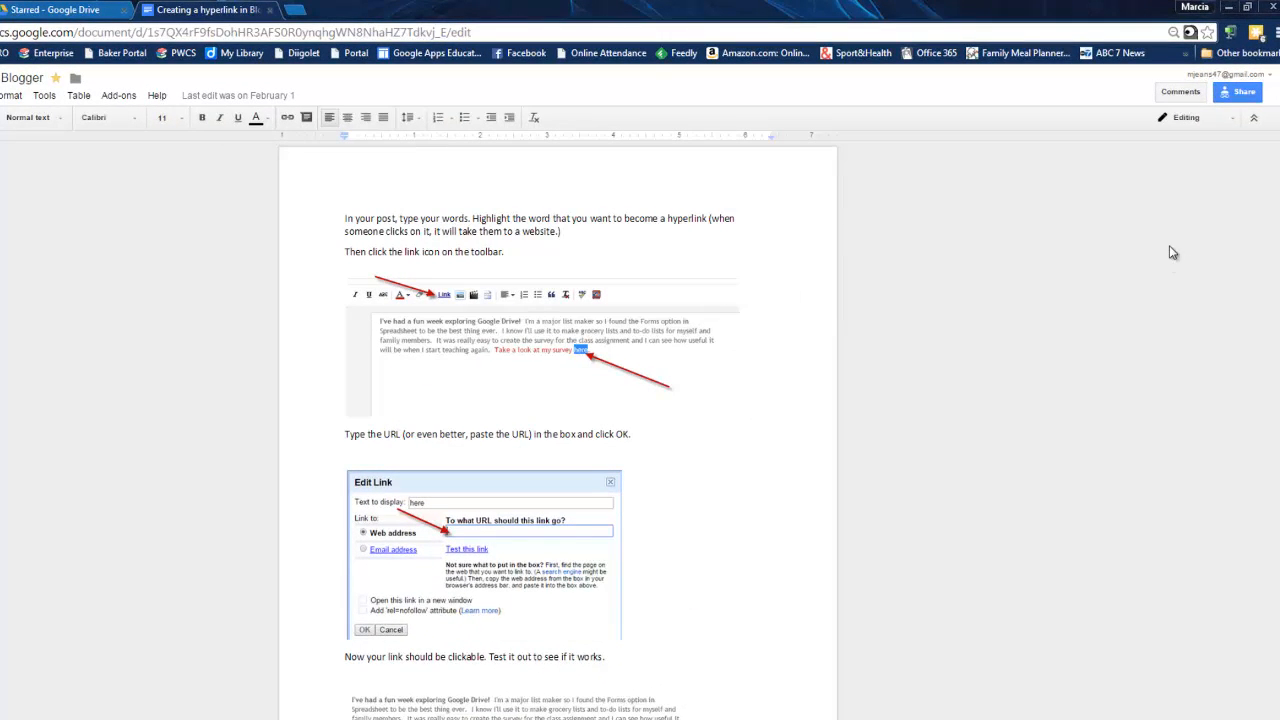
left_click(1235, 92)
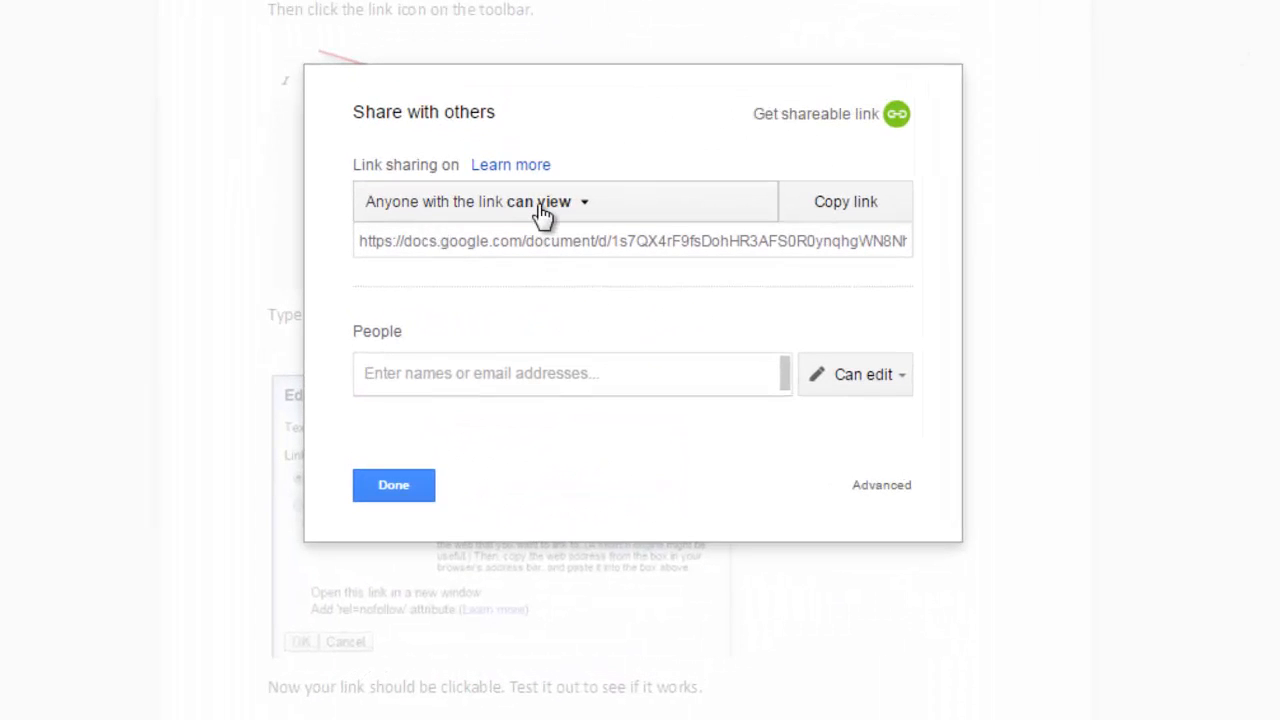
left_click(838, 208)
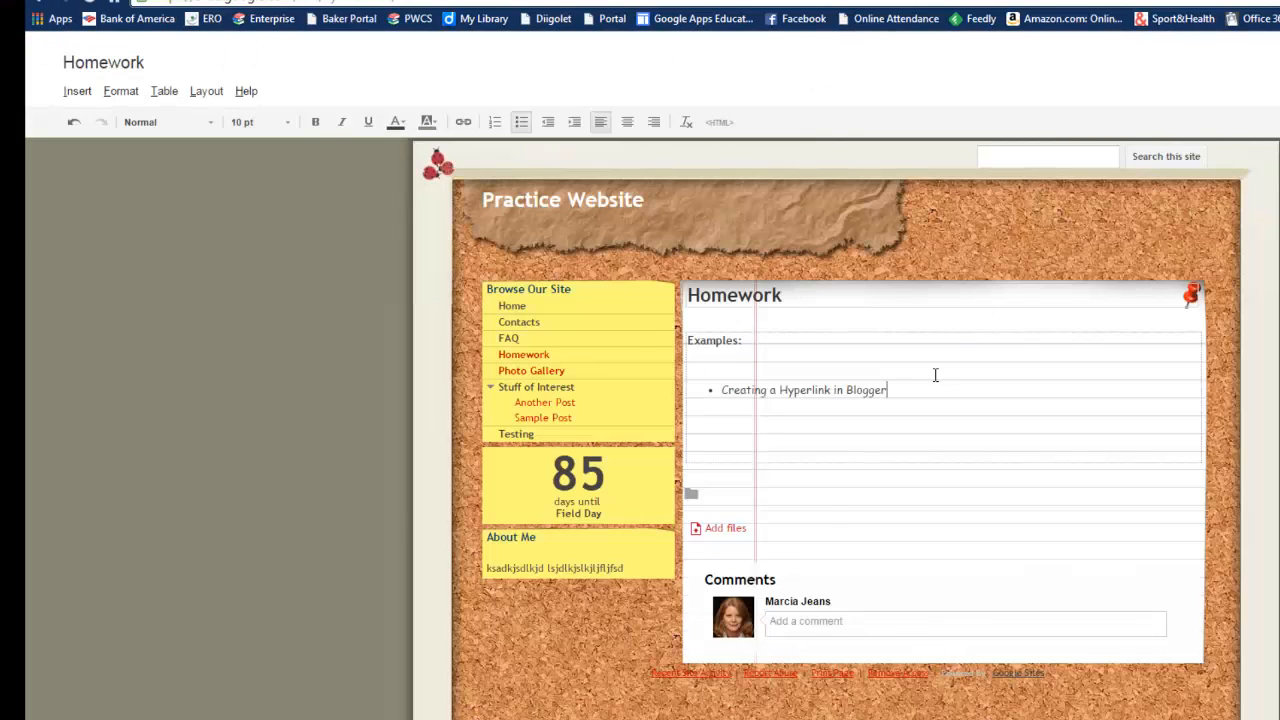
- Link the bullet text "Creating a Hyperlink in Blogger" on the Homework page to the copied document URL, opening in a new window
left_click_drag(903, 389, 729, 394)
left_click_drag(702, 450, 689, 446)
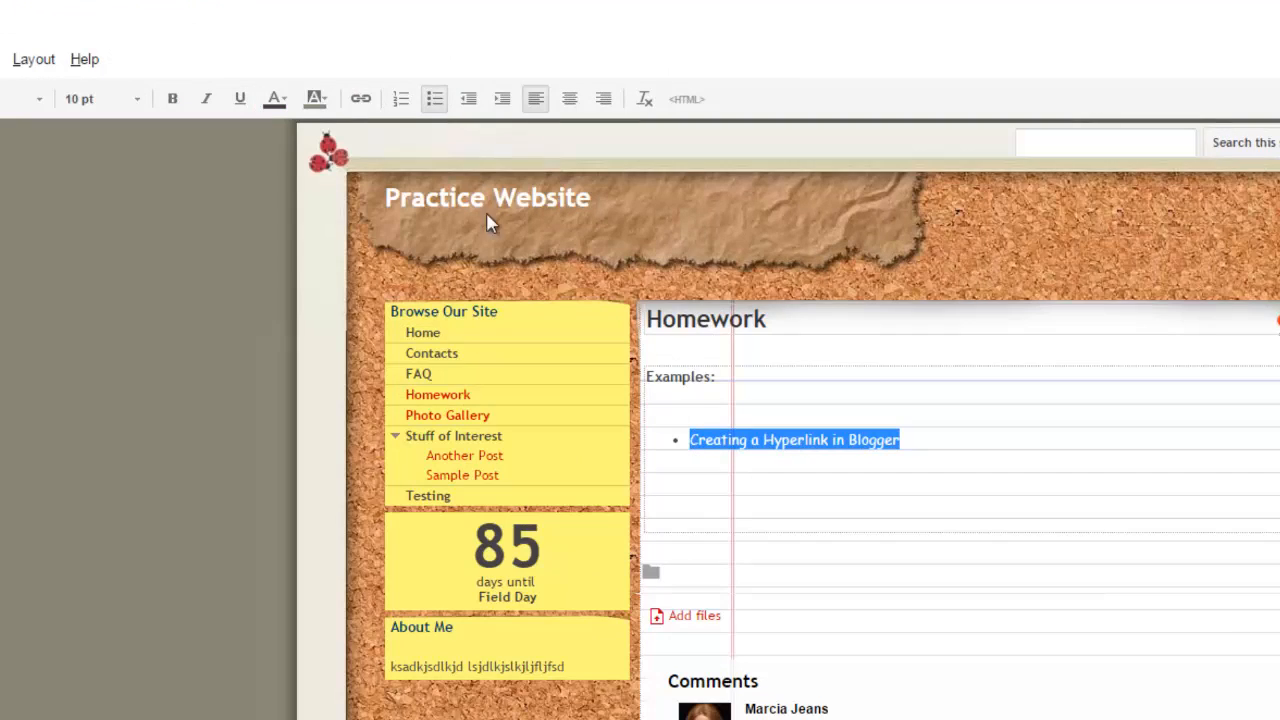
left_click(362, 99)
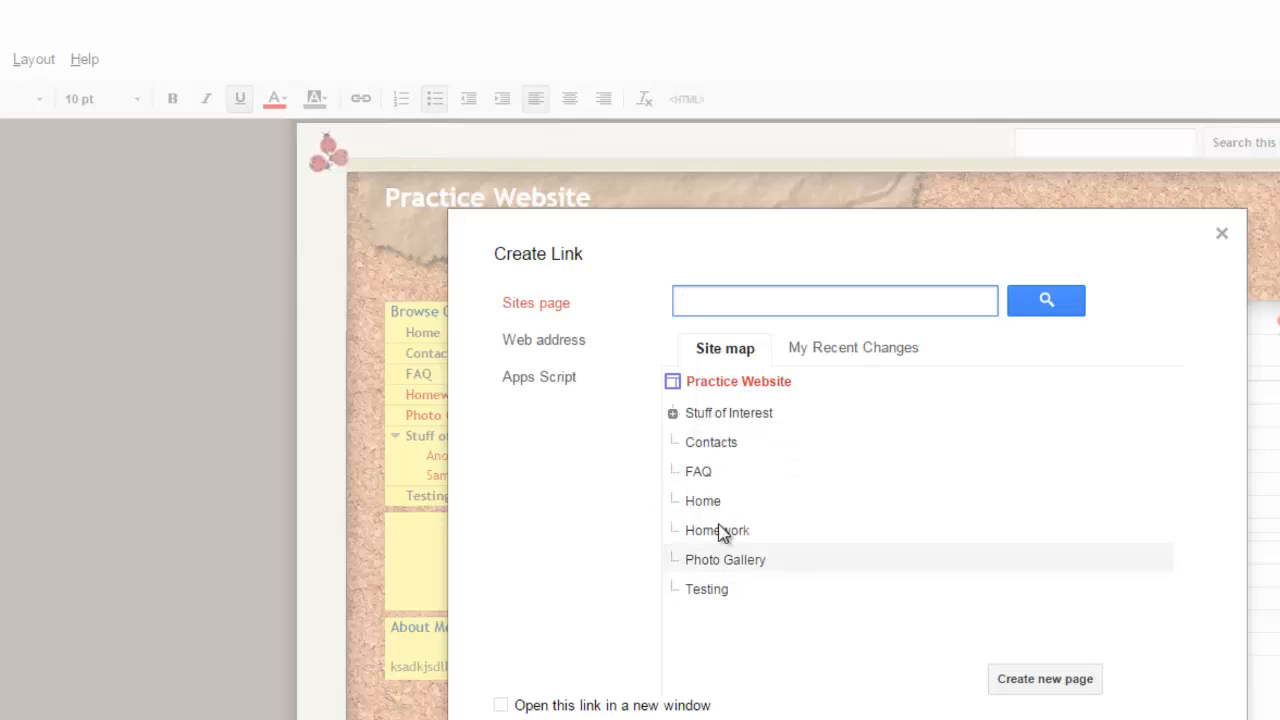
left_click(568, 350)
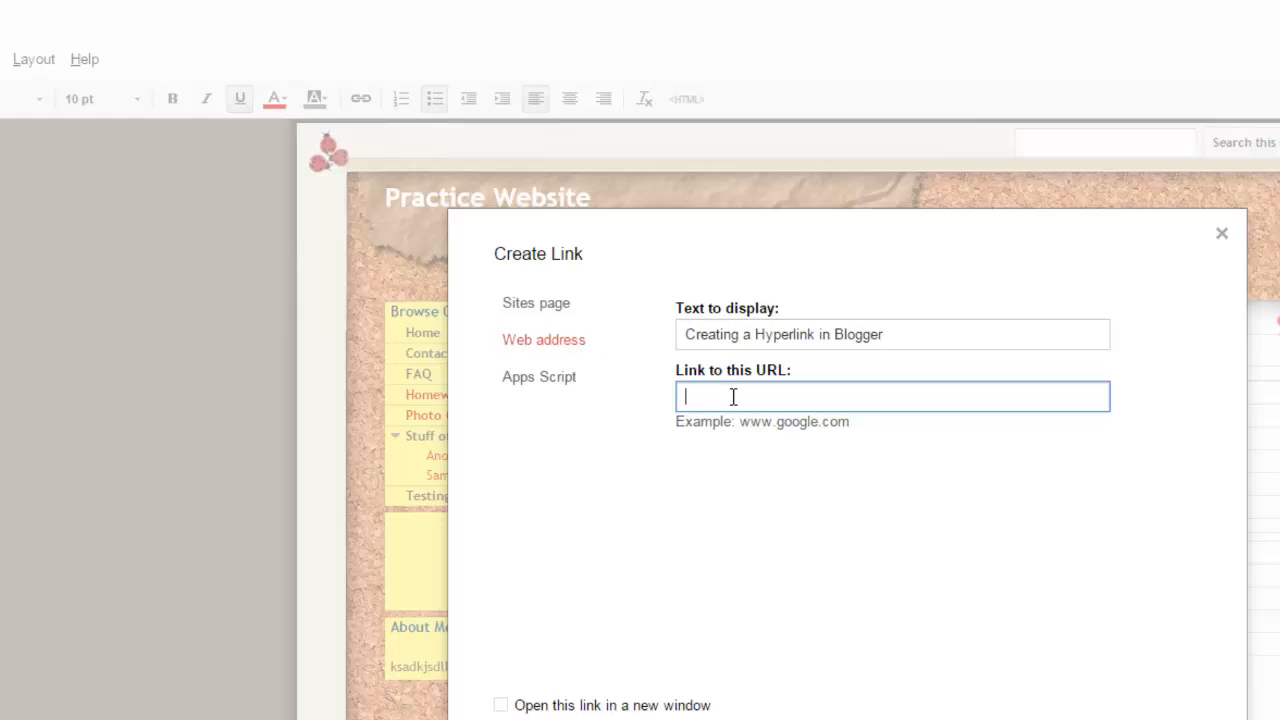
key("ctrl+v")
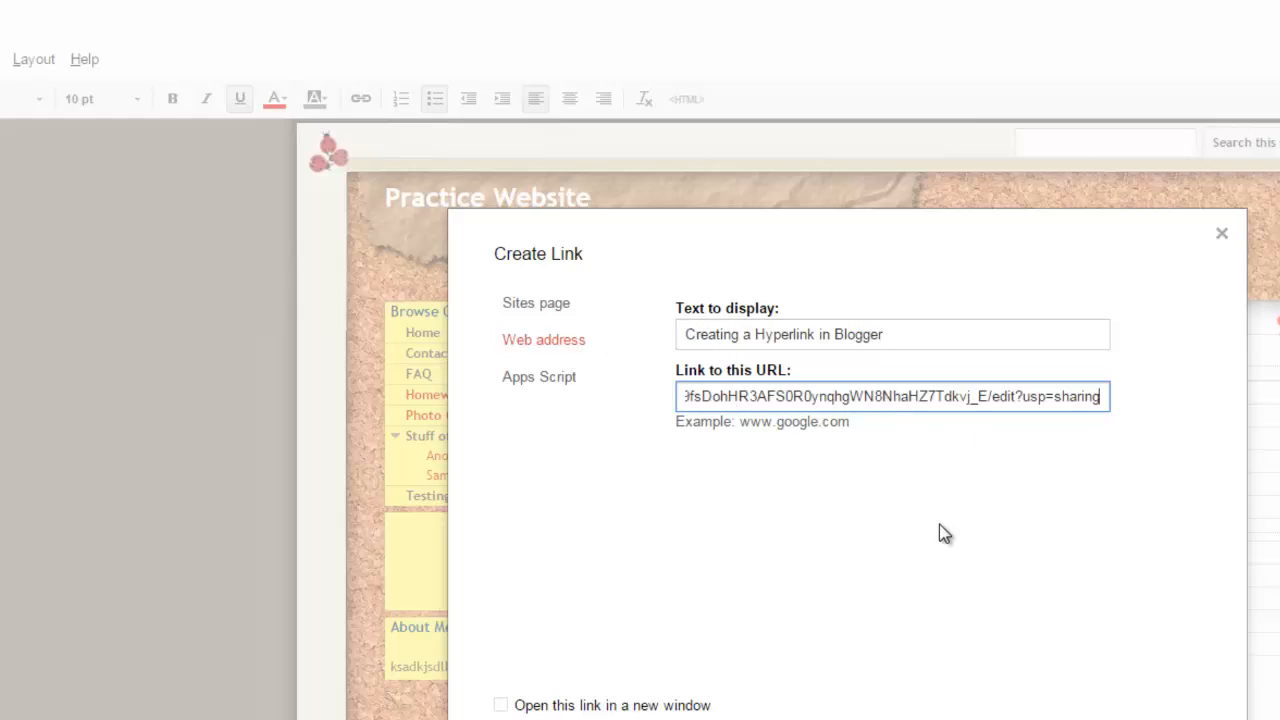
left_click(501, 706)
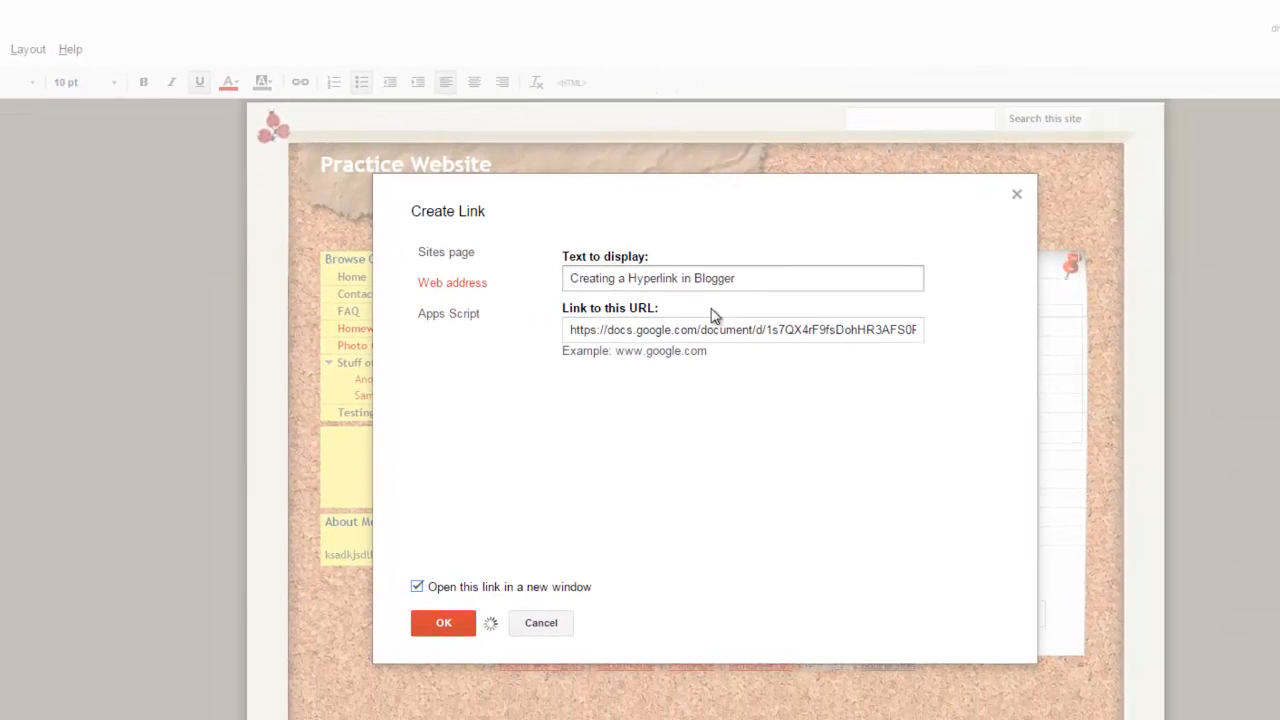
left_click(434, 626)
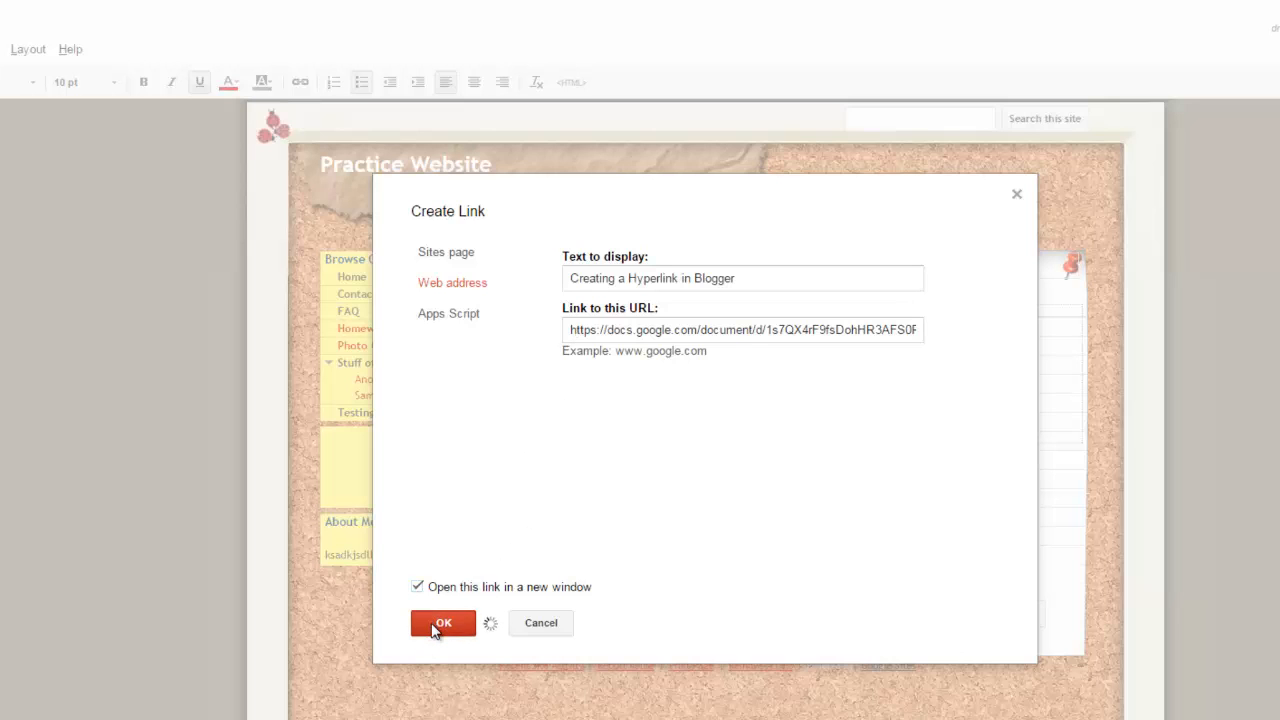
left_click(746, 503)
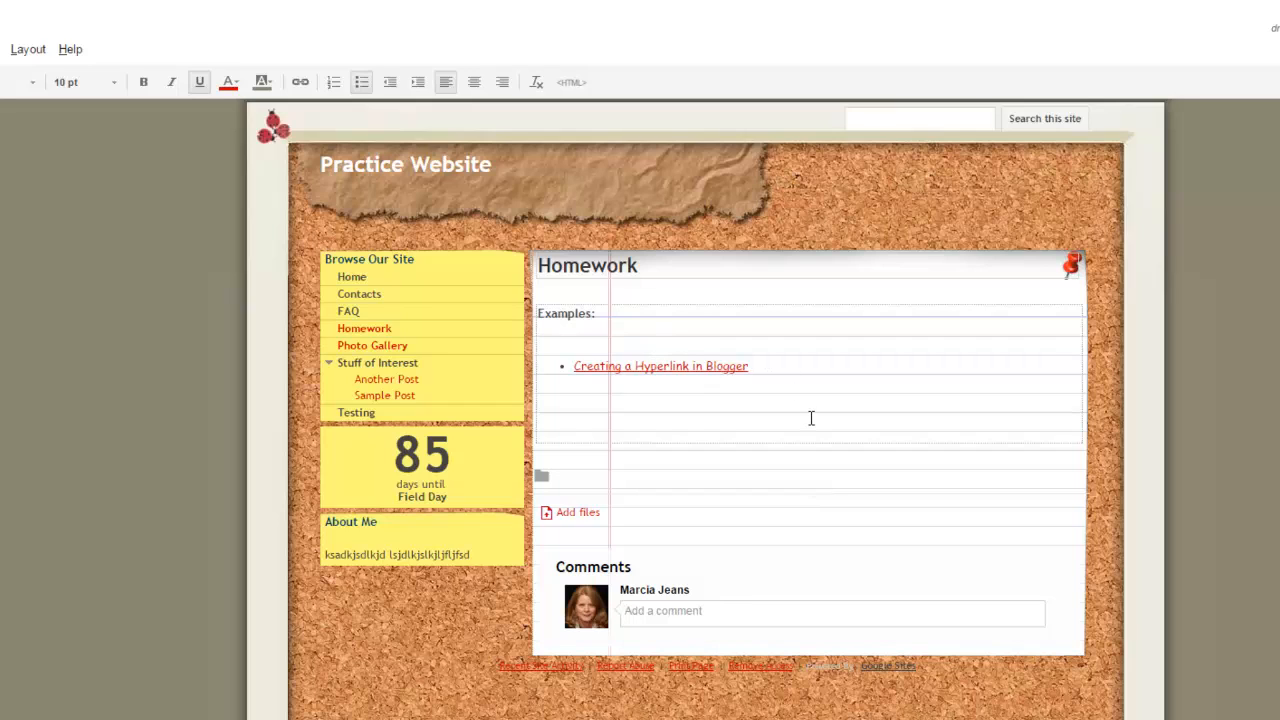
- Paste the raw document URL below the bulleted link, then cut it out again
left_click(588, 402)
key("ctrl+v")
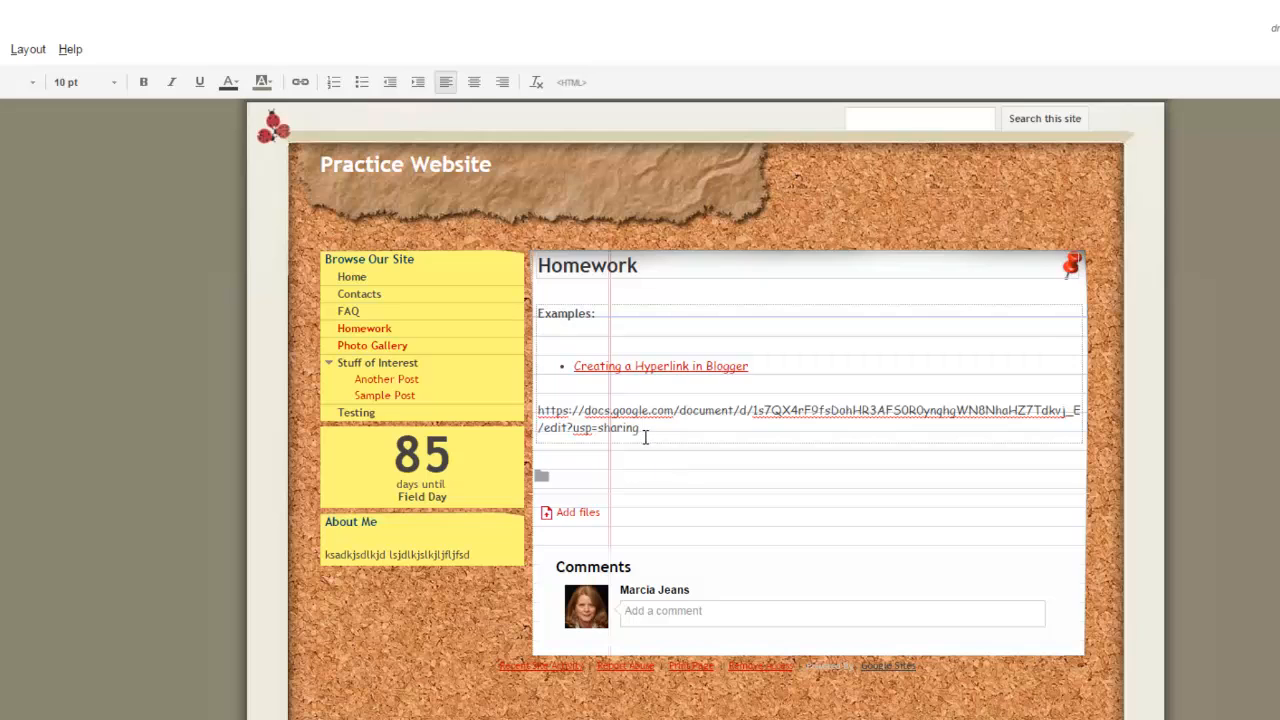
left_click_drag(645, 437, 538, 412)
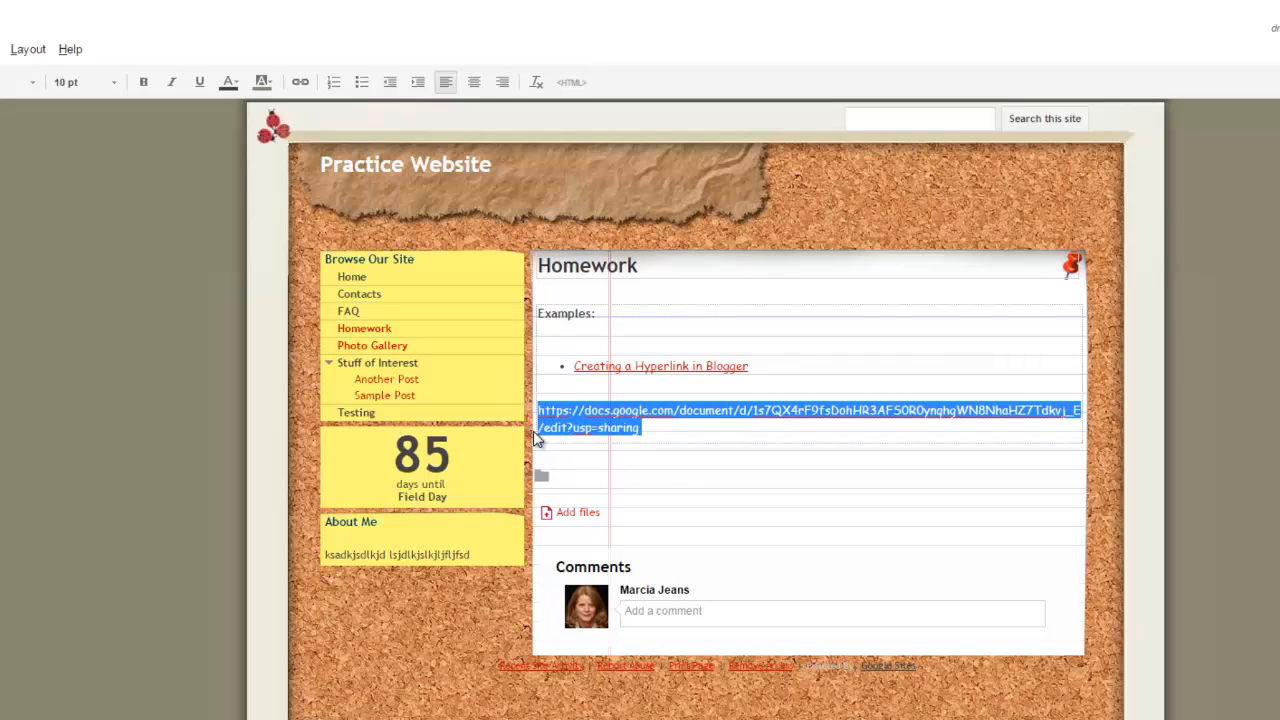
key("ctrl+x")
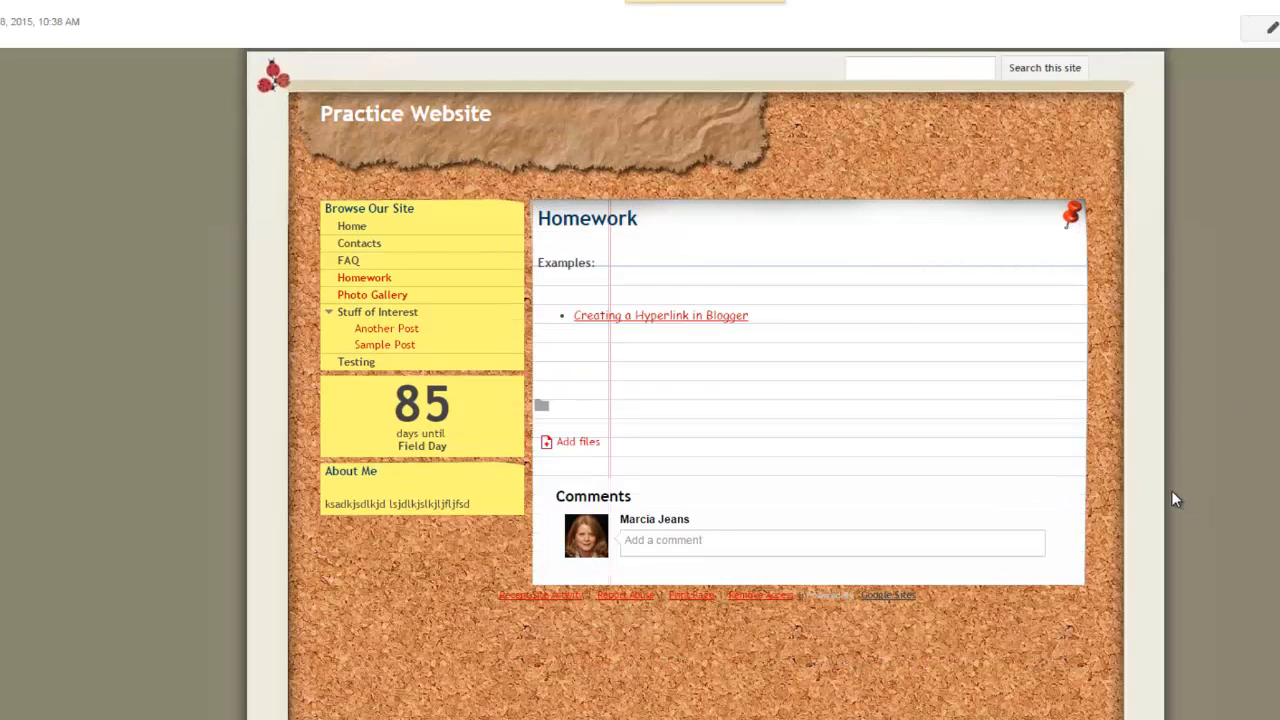
- Test the "Creating a Hyperlink in Blogger" link on the saved Homework page
left_click(661, 316)
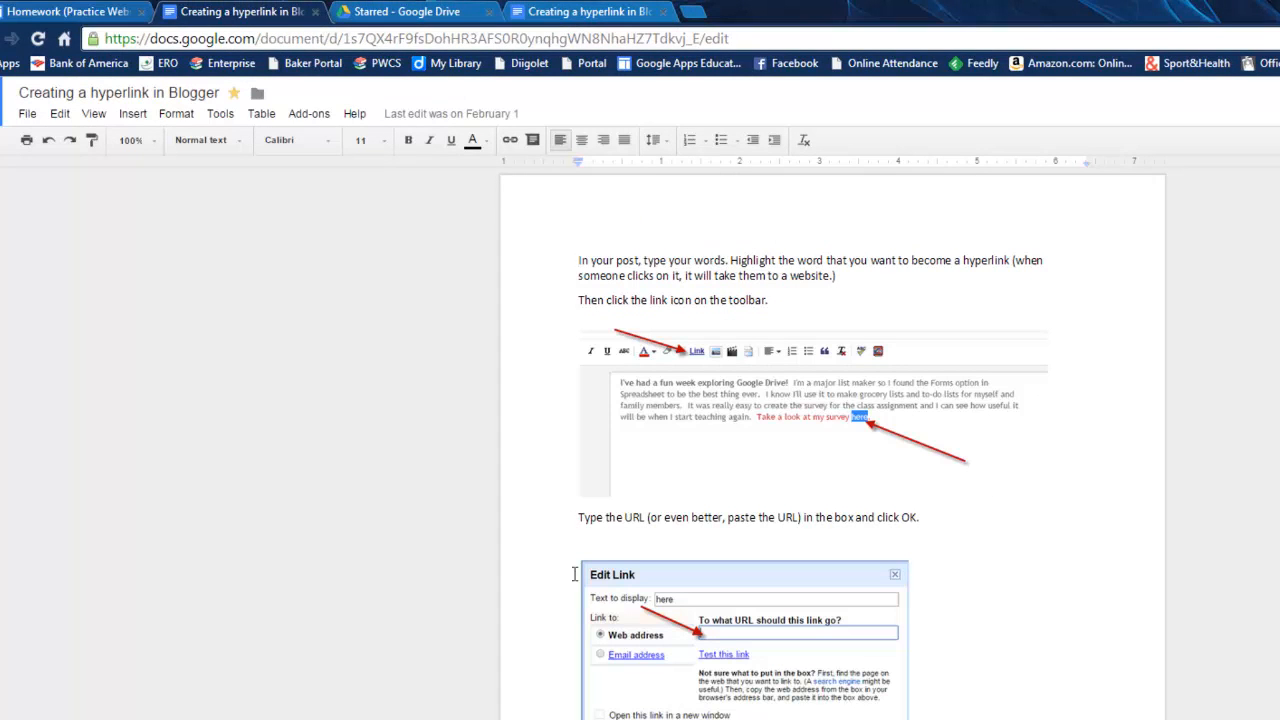
- Close the linked document opened for testing and put the Homework page back into edit mode
left_click(315, 12)
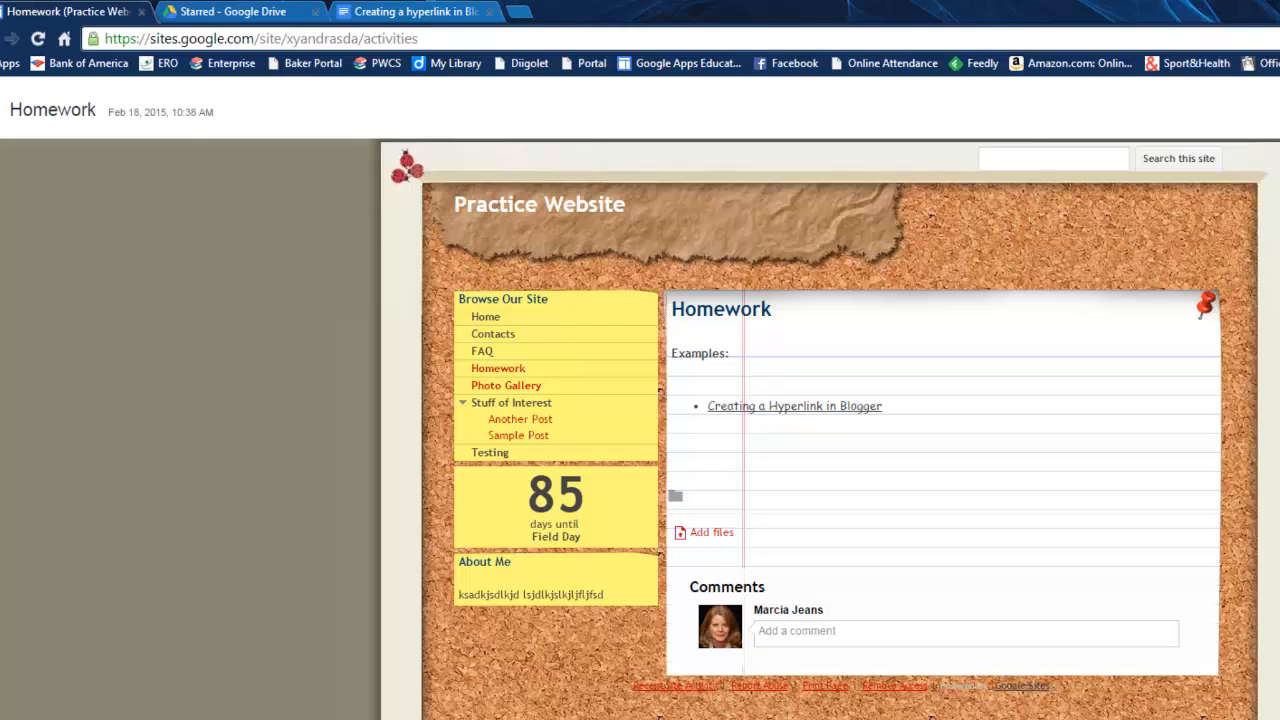
key("e")
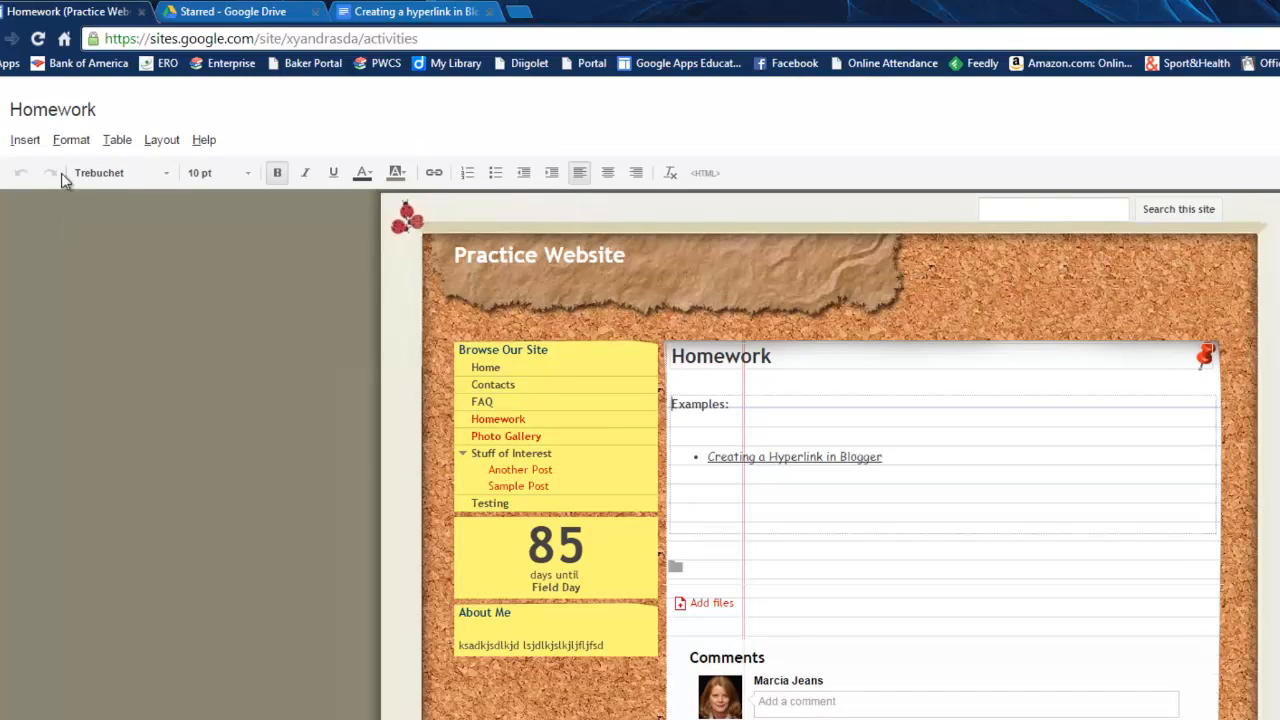
- Browse the featured gadgets that can be inserted on the Homework page, without adding one
left_click(24, 141)
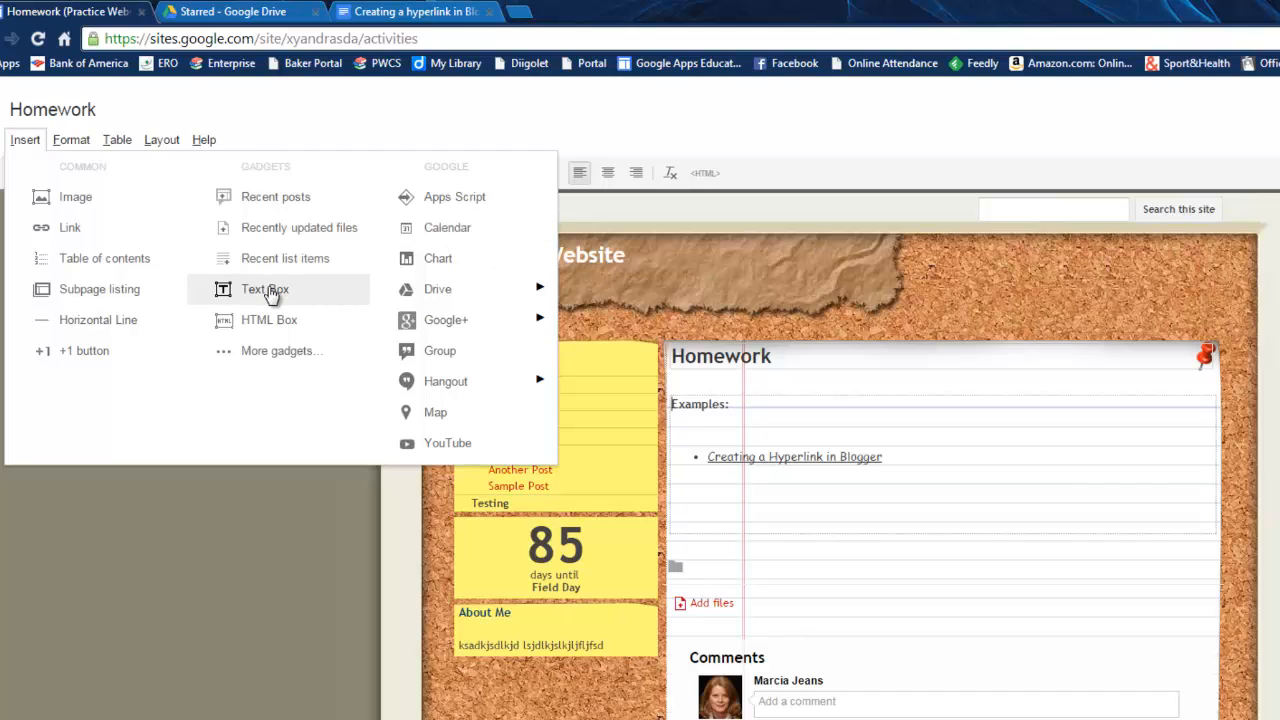
left_click(279, 355)
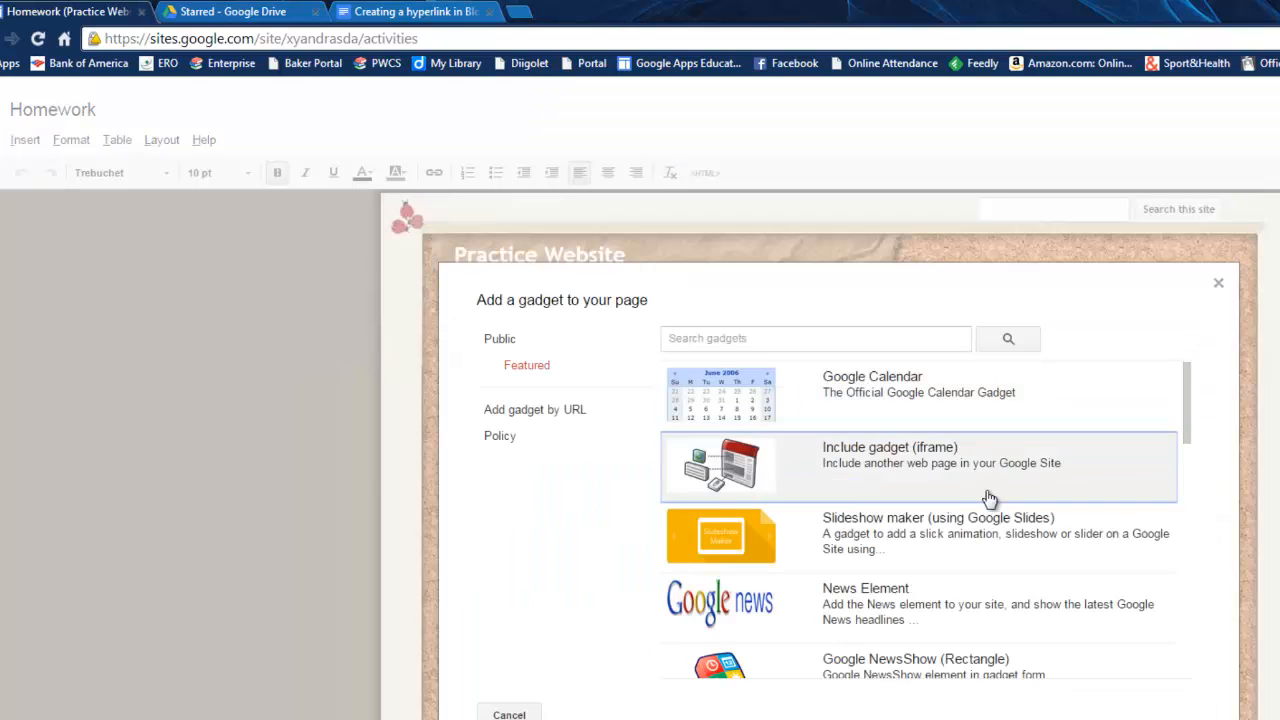
scroll(977, 666, "down", 3)
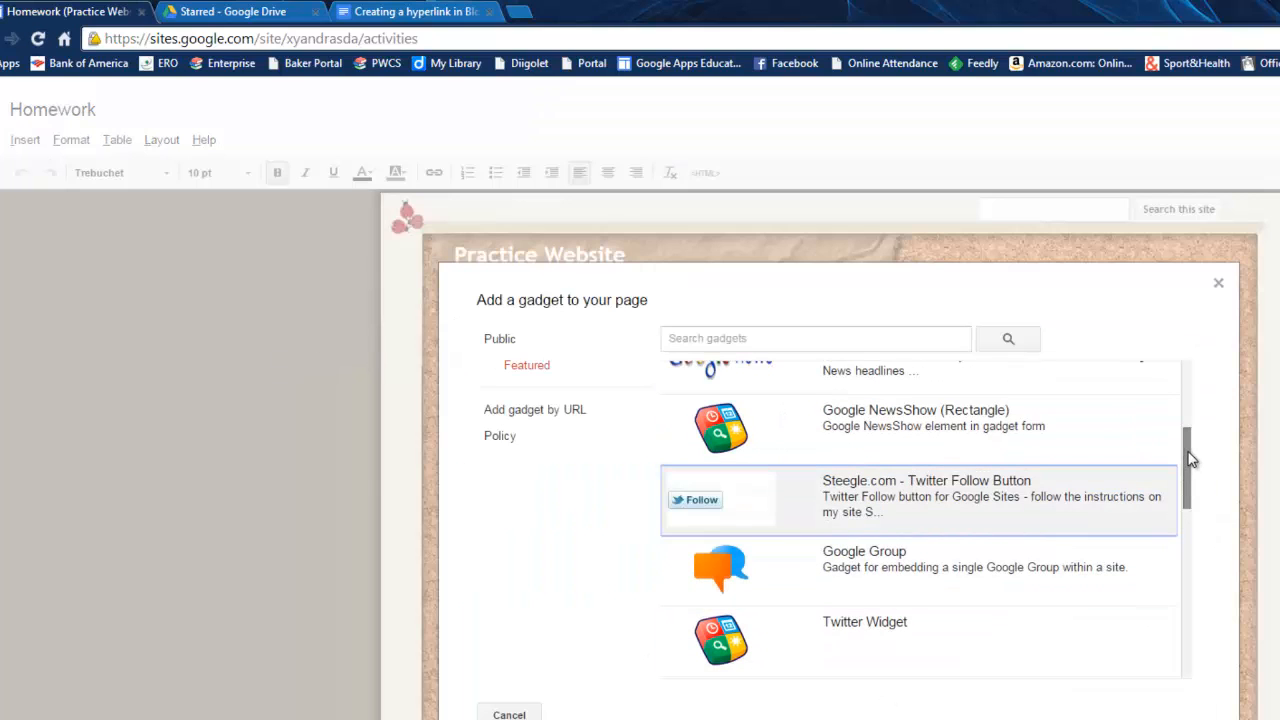
left_click_drag(1190, 458, 1204, 630)
left_click(509, 714)
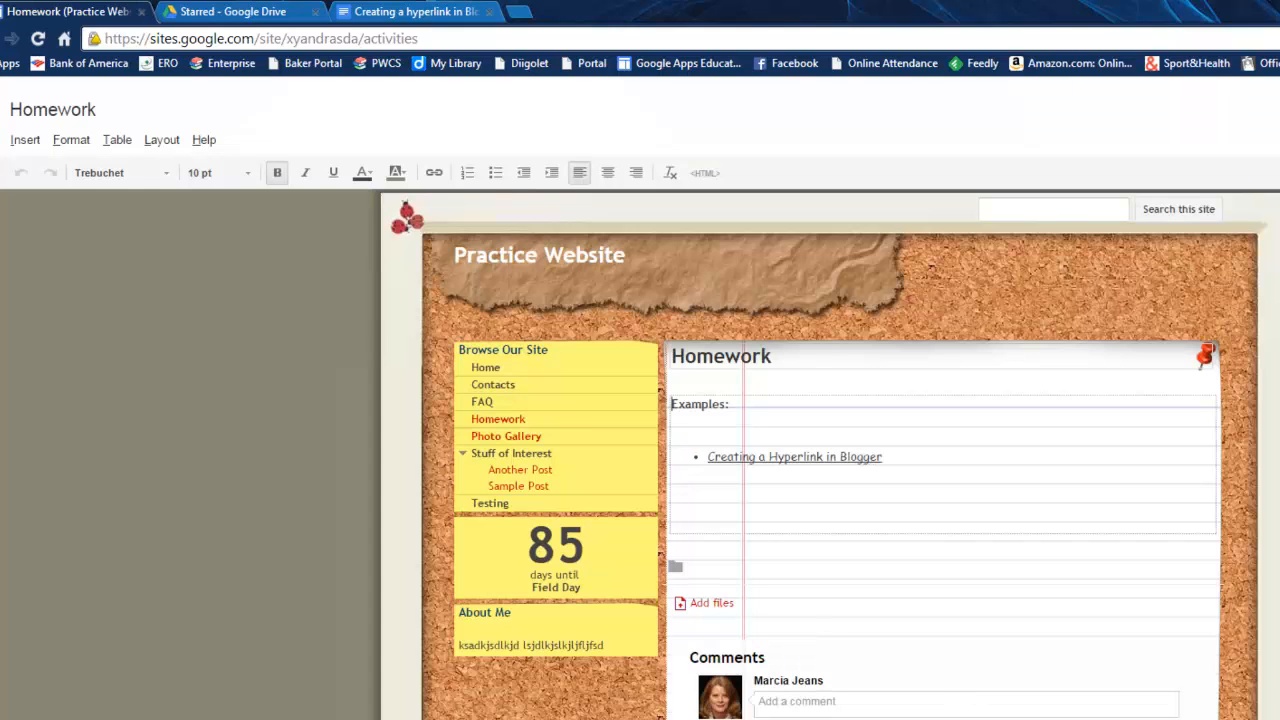